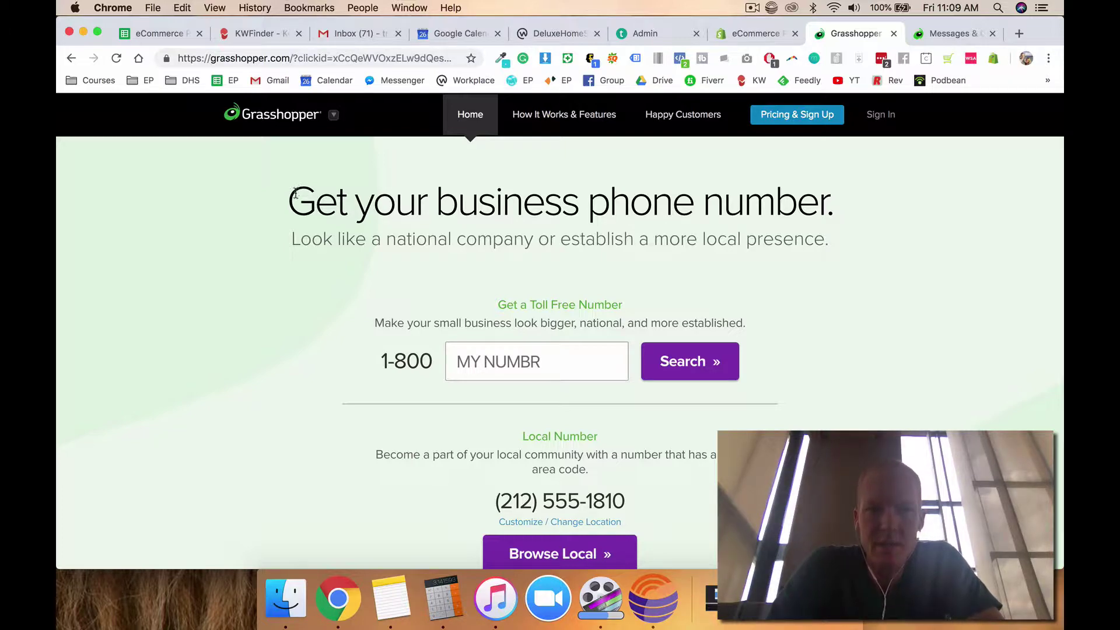
- Read the homepage headline and tagline about getting a business phone number
drag(291, 199, 833, 199)
click(841, 204)
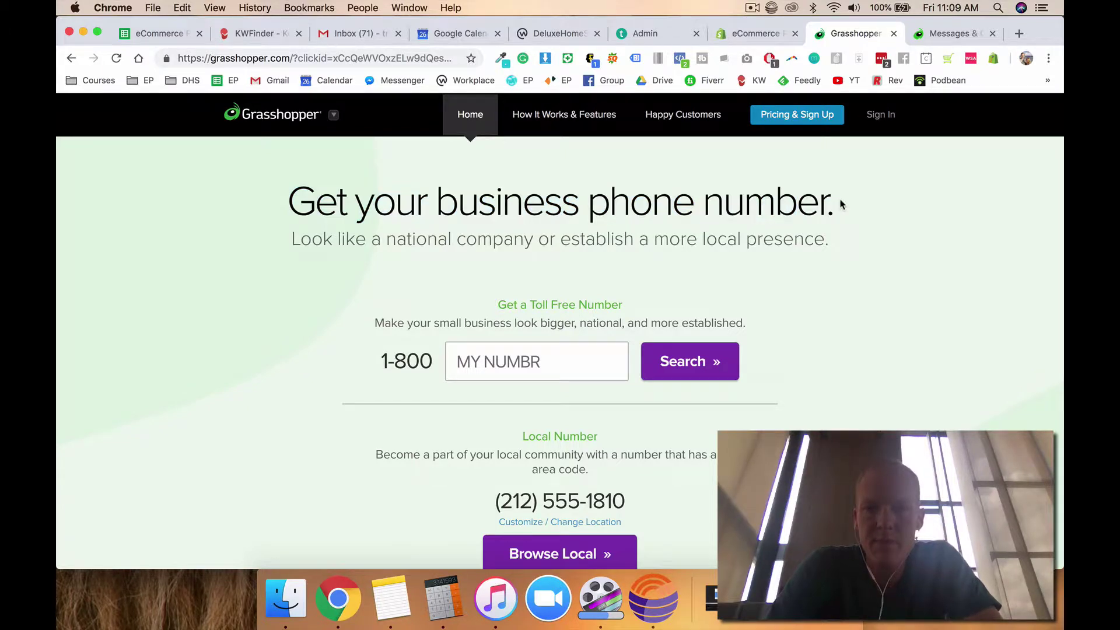
drag(296, 208, 819, 244)
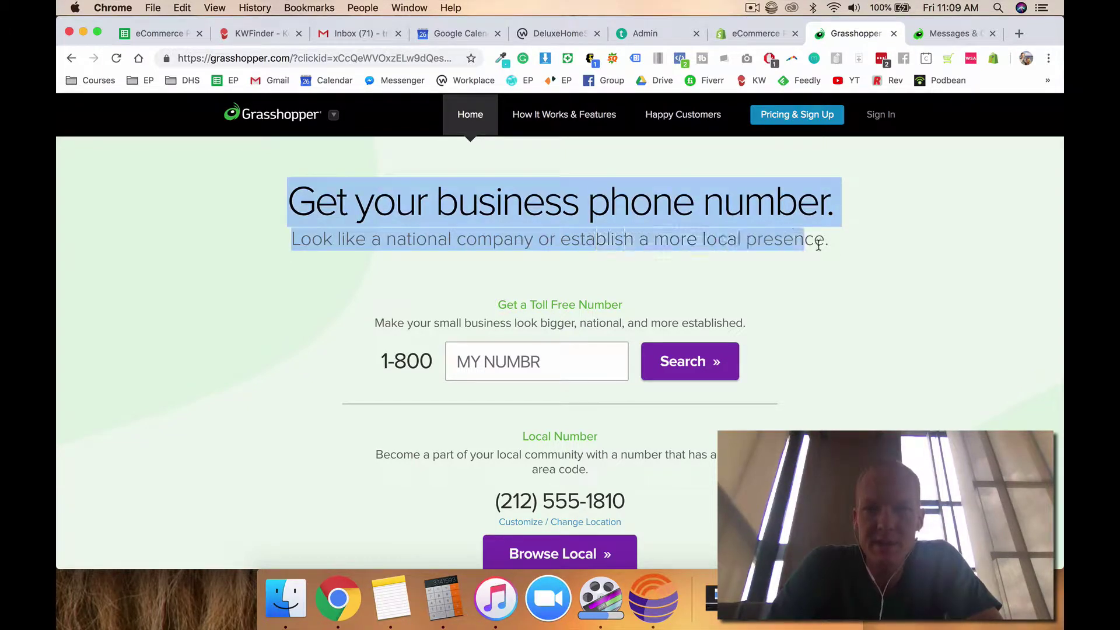
click(837, 244)
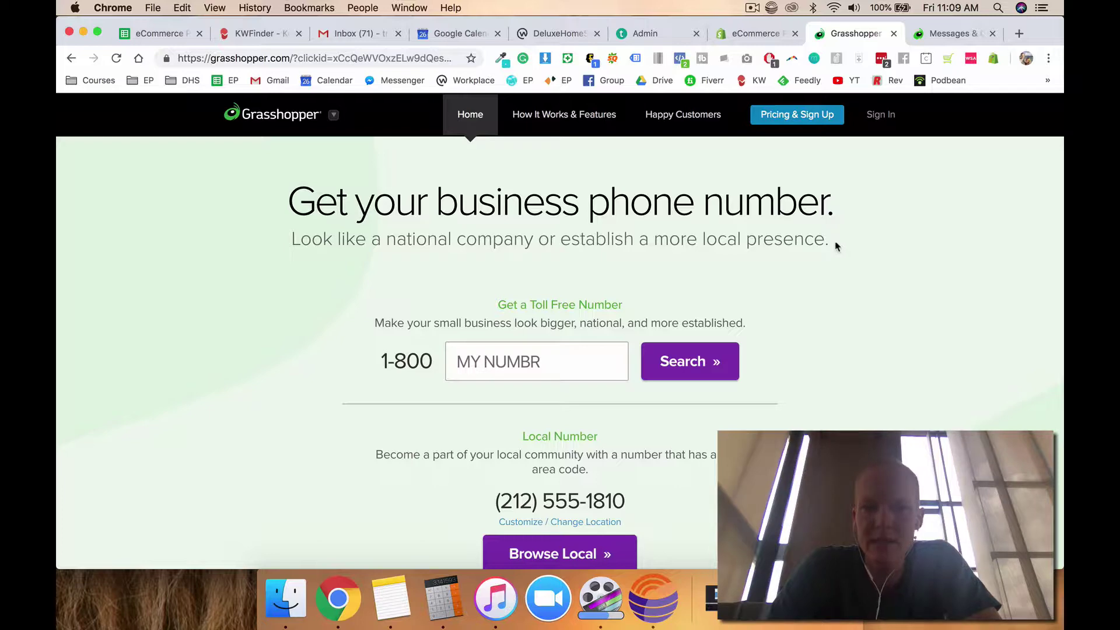
drag(833, 245, 291, 240)
click(291, 241)
triple_click(291, 247)
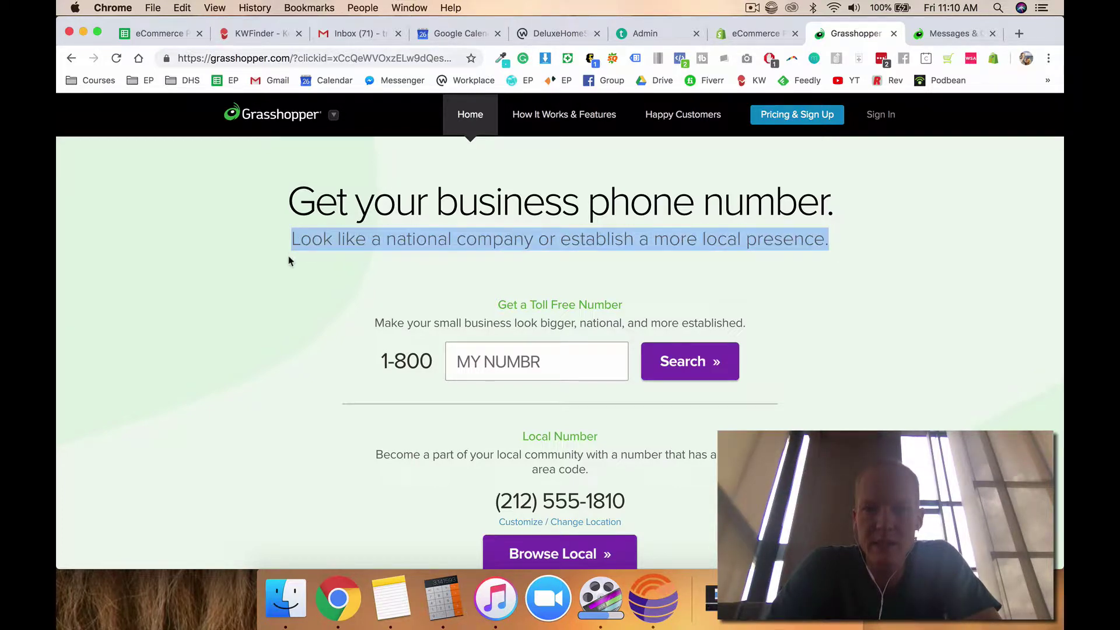
click(289, 255)
scroll(303, 313, down, 1)
scroll(303, 313, up, 1)
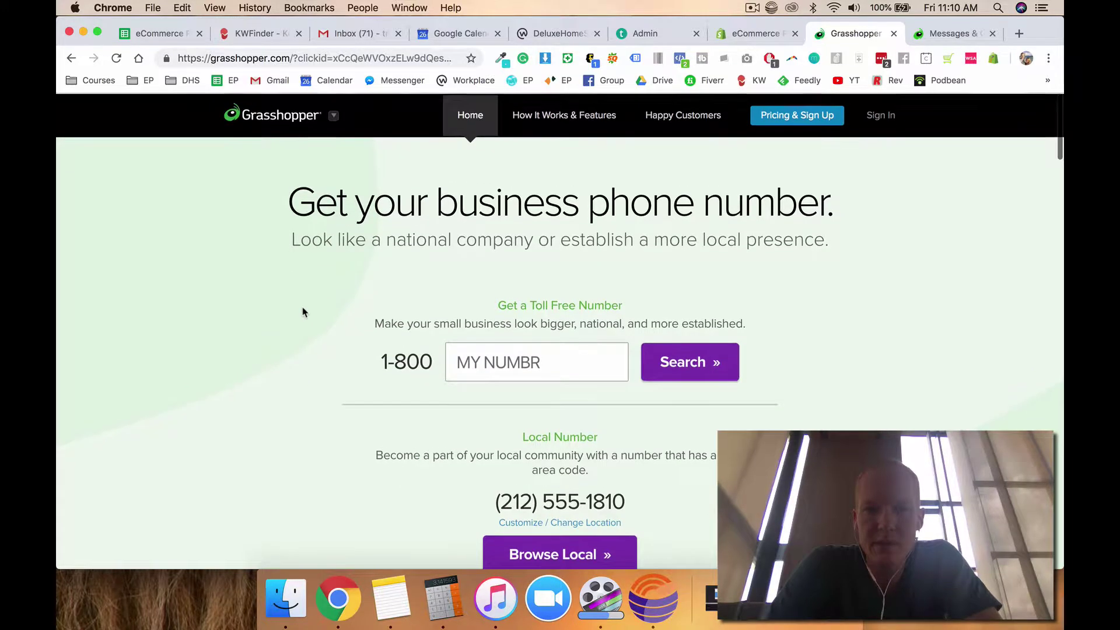
scroll(303, 313, down, 2)
scroll(303, 313, up, 2)
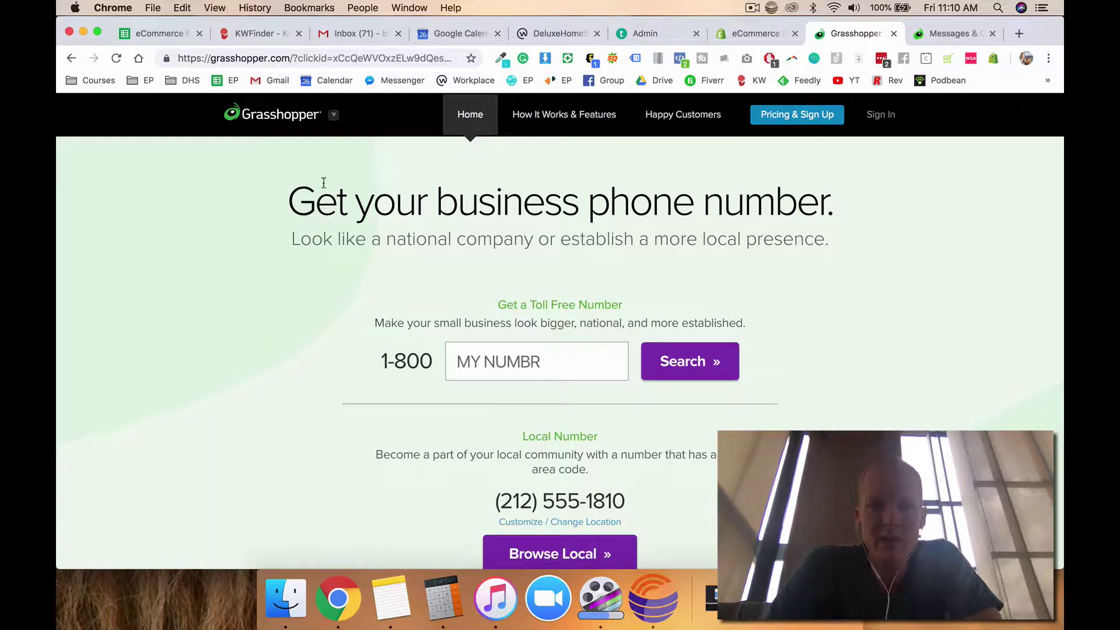
- Review the toll-free and local number options and open the toll-free number search without entering a custom term
click(460, 362)
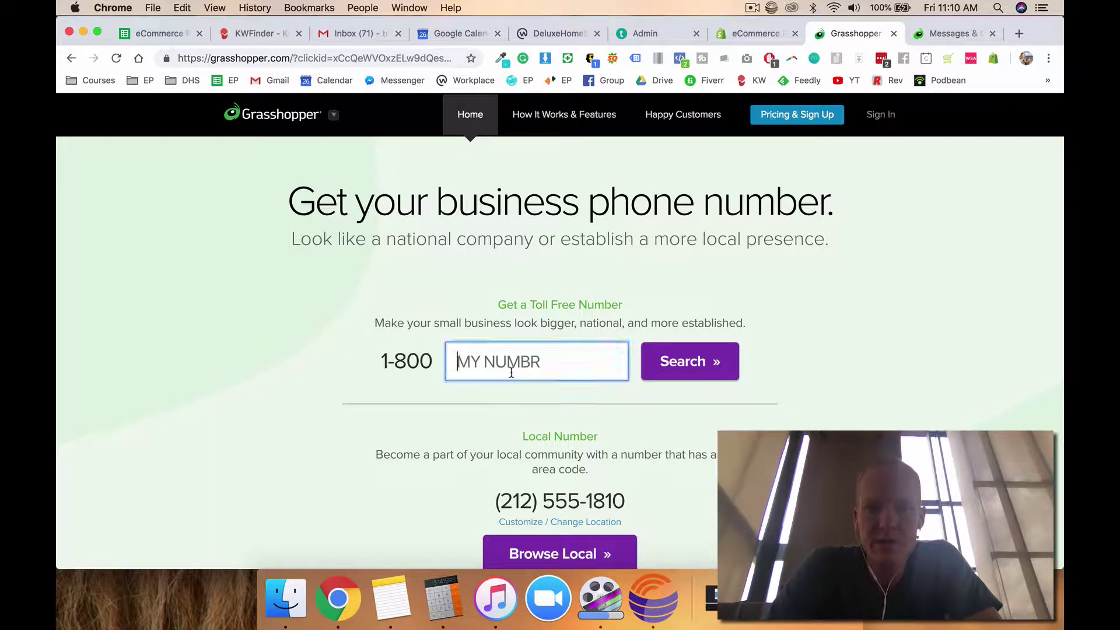
scroll(462, 372, down, 2)
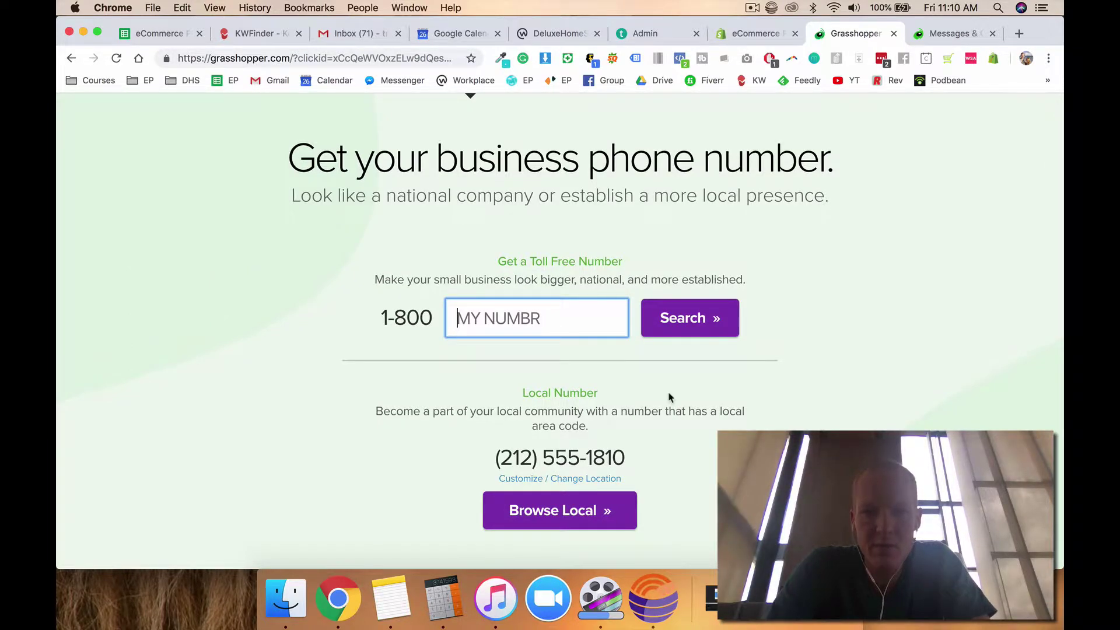
scroll(669, 397, down, 2)
scroll(554, 378, down, 3)
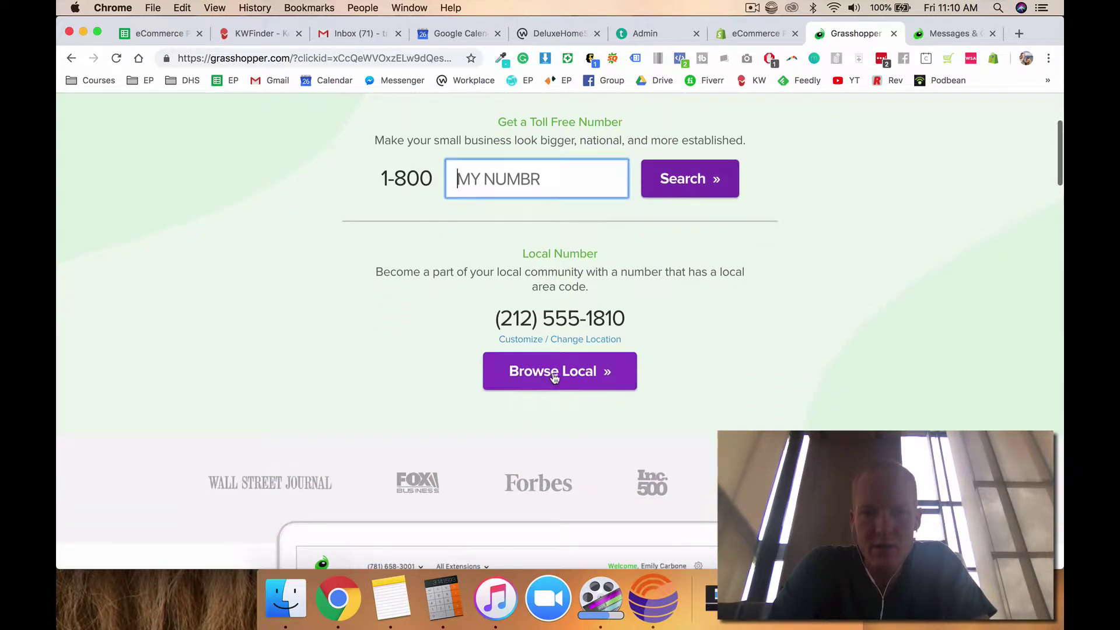
scroll(546, 362, up, 5)
click(706, 315)
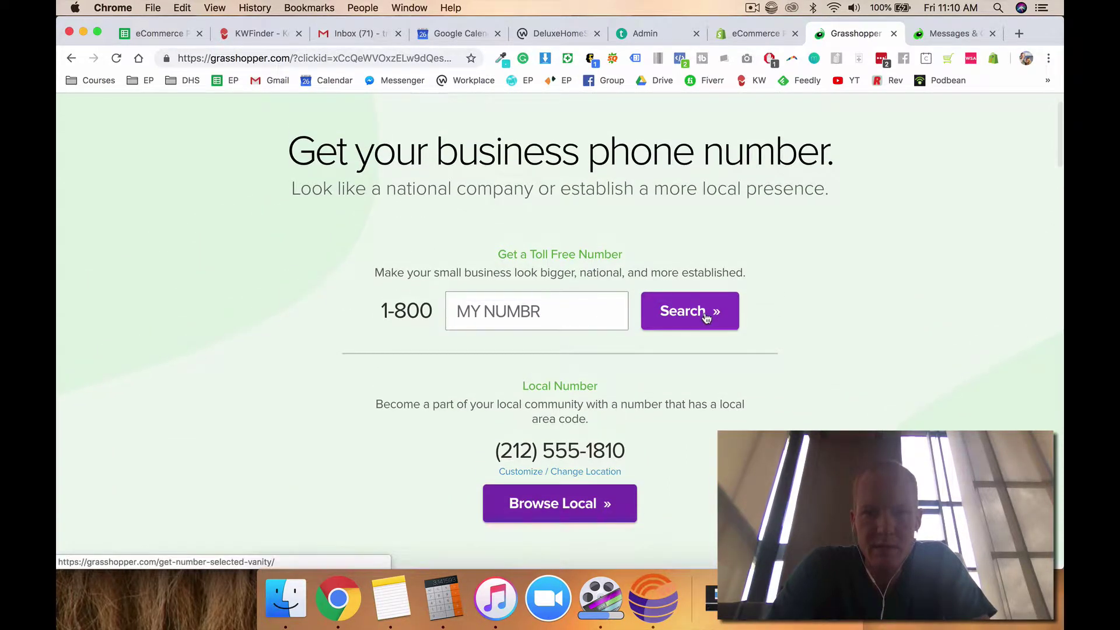
click(706, 315)
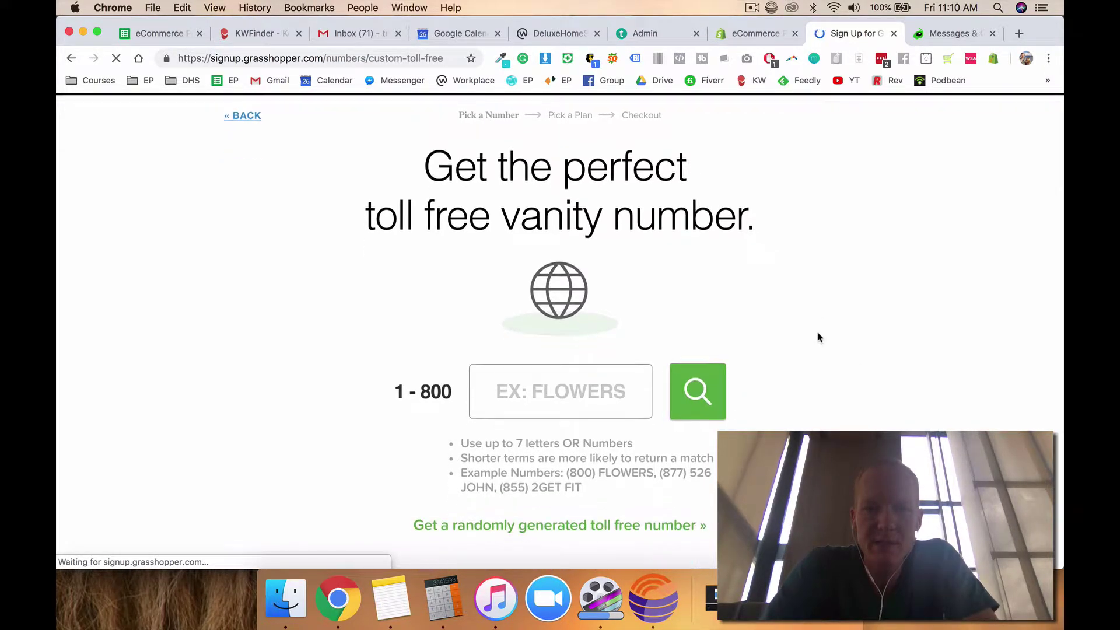
- Request a randomly generated toll-free number and reserve the recommended one
scroll(772, 394, down, 1)
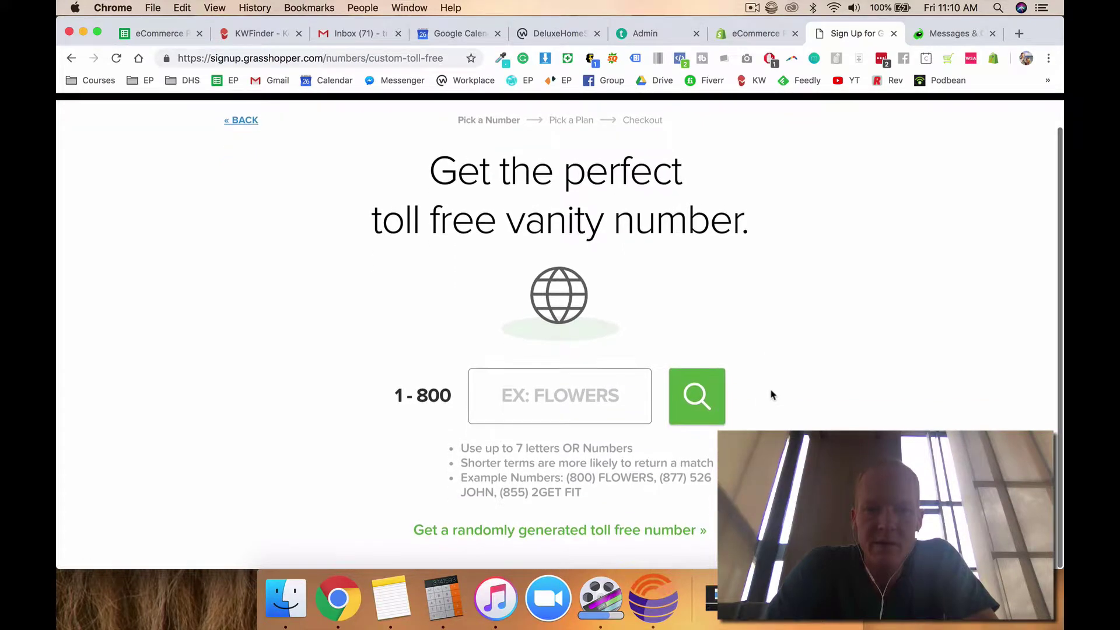
click(610, 532)
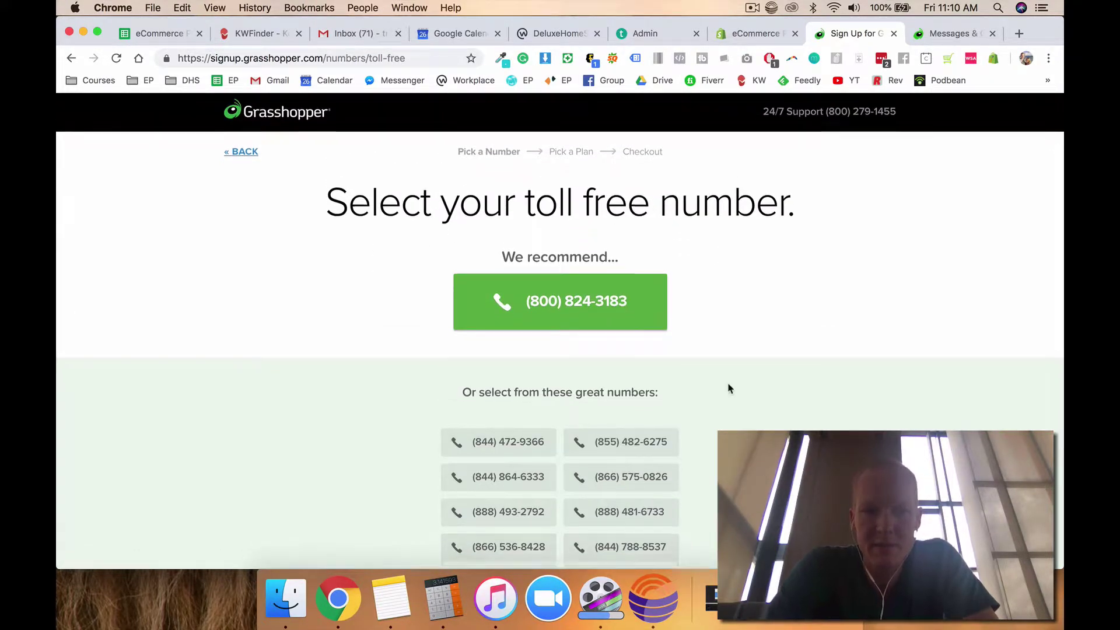
scroll(728, 387, down, 1)
scroll(642, 351, up, 1)
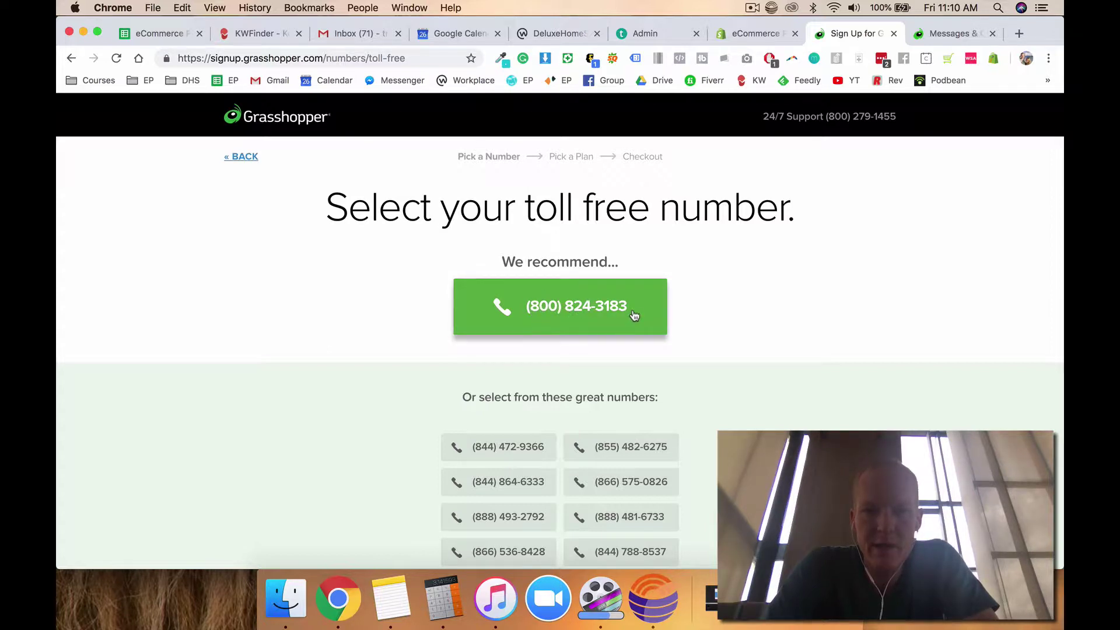
click(552, 305)
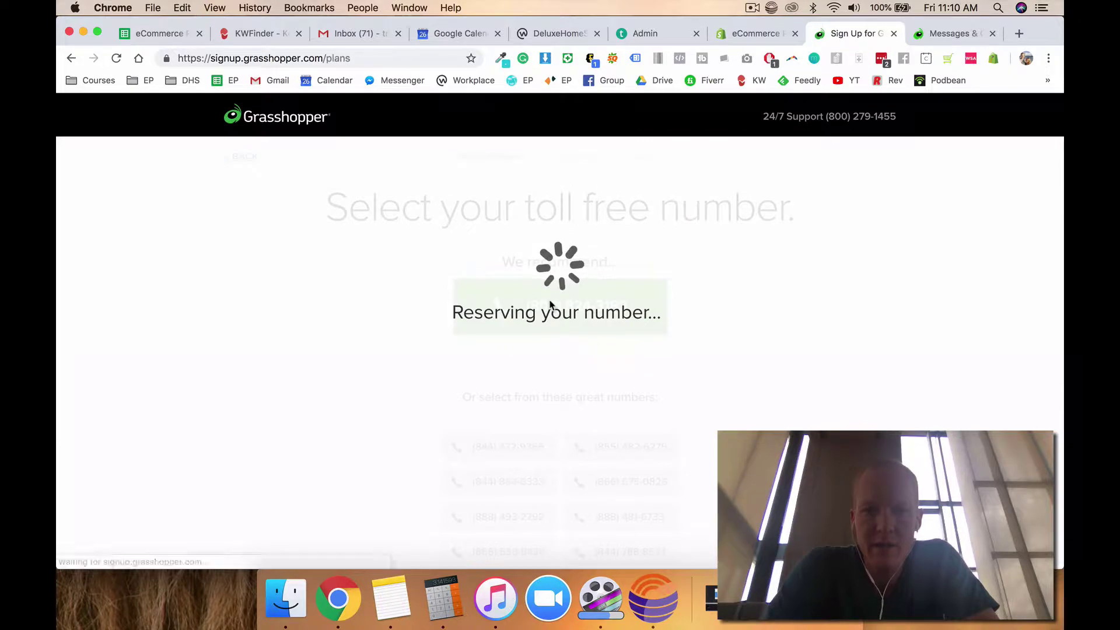
- Compare the prices of the three plans under monthly and annual billing
scroll(625, 303, down, 3)
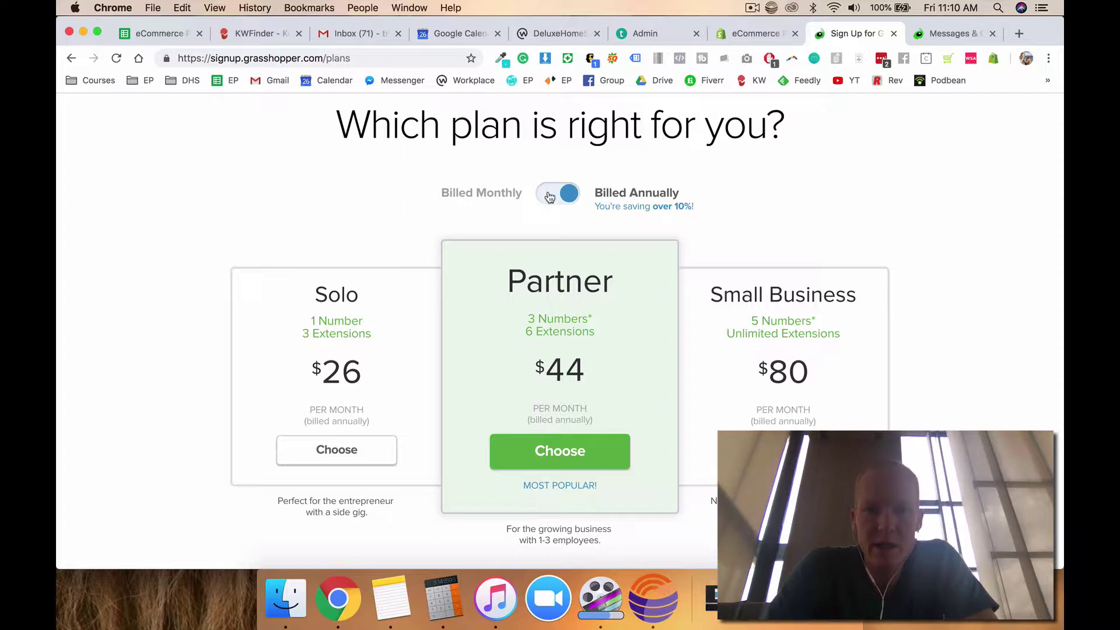
drag(540, 373, 585, 374)
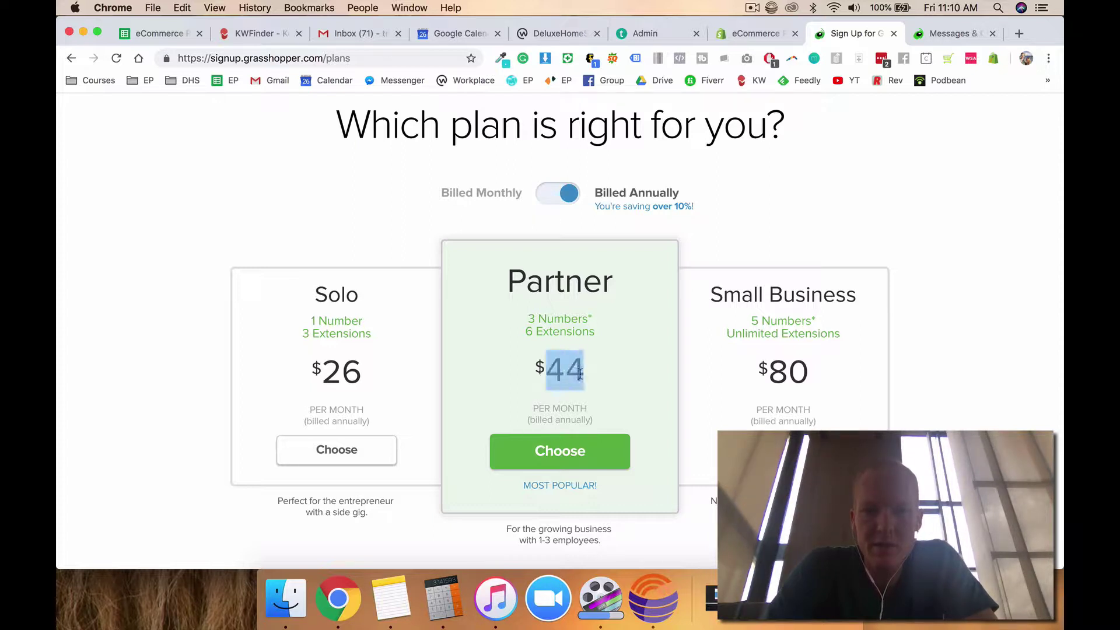
click(565, 205)
click(561, 201)
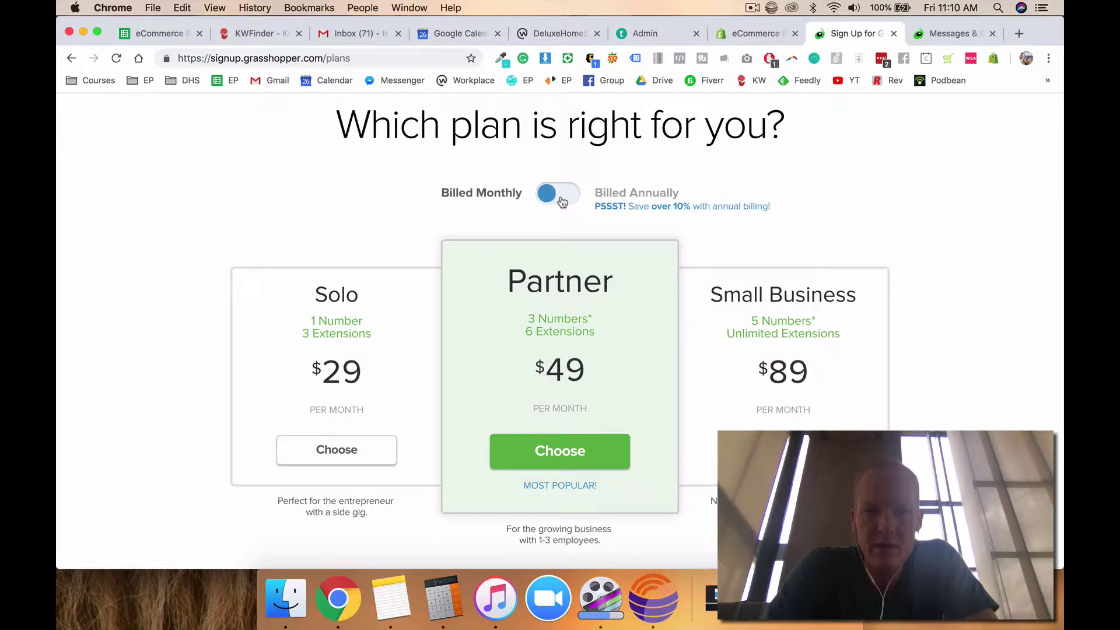
click(561, 201)
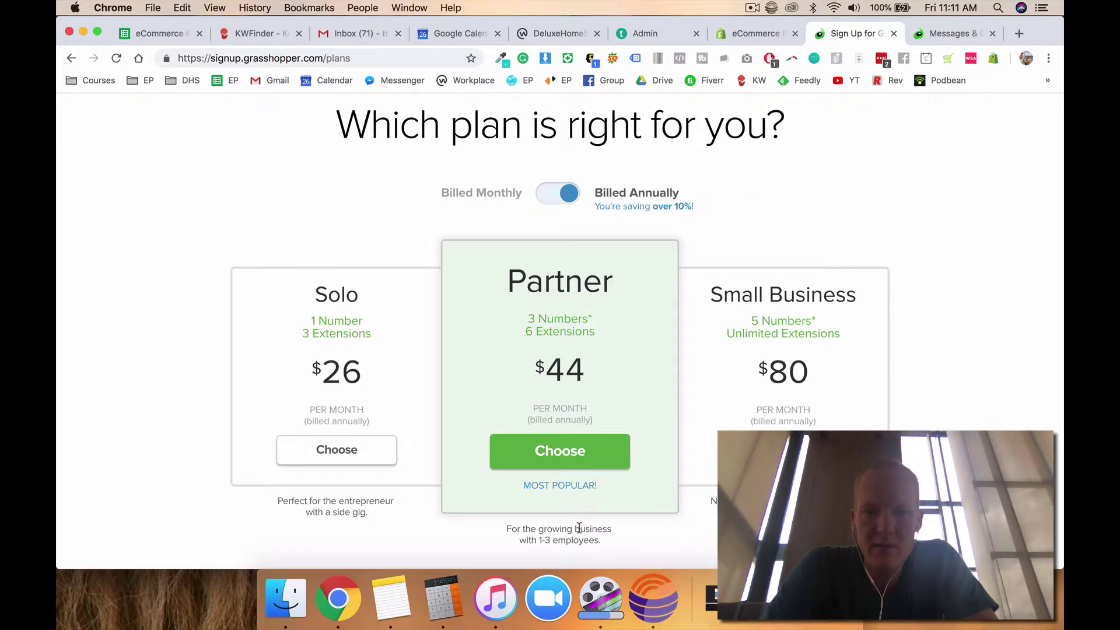
scroll(583, 507, down, 2)
scroll(579, 498, up, 2)
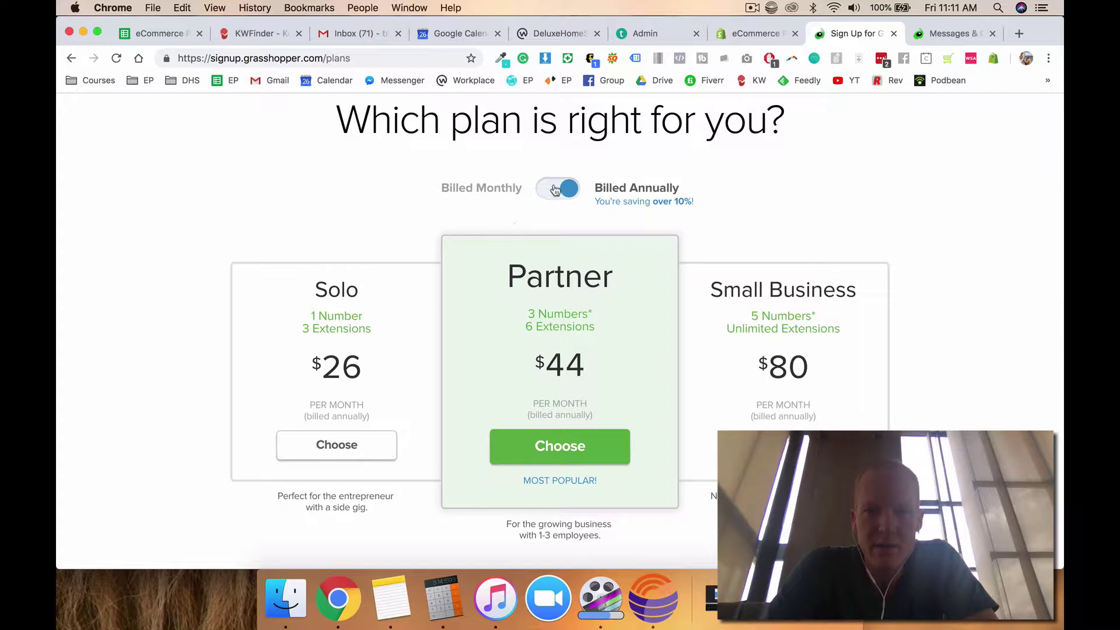
- Examine the Solo plan's included numbers, extensions and price under both billing periods
mouse_move(317, 283)
mouse_down()
mouse_move(367, 320)
mouse_move(324, 290)
mouse_up()
click(373, 315)
click(321, 289)
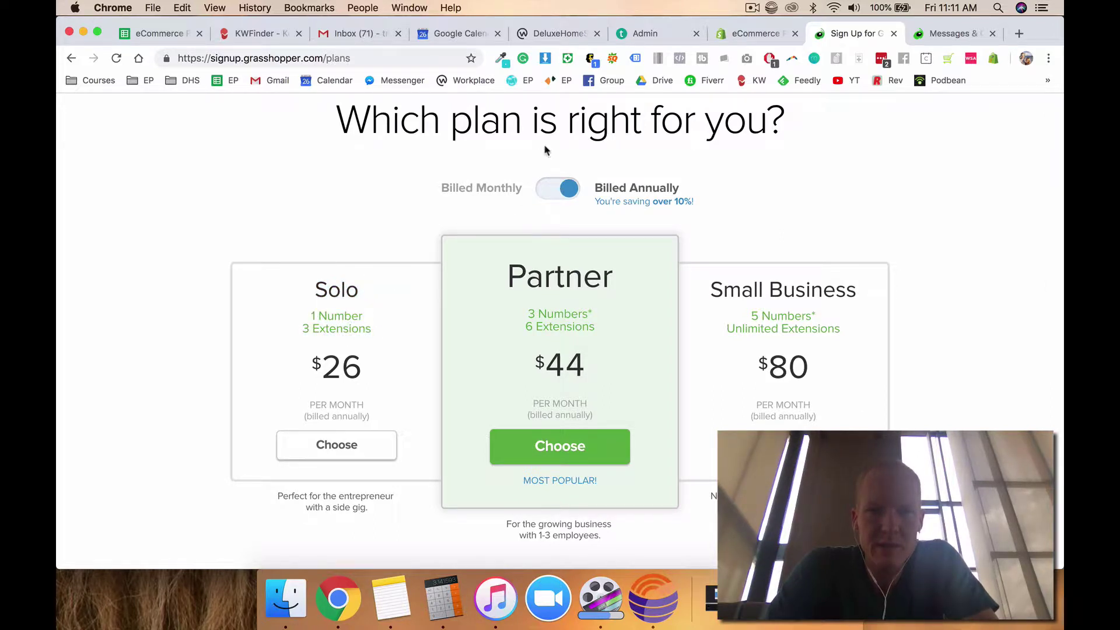
click(550, 194)
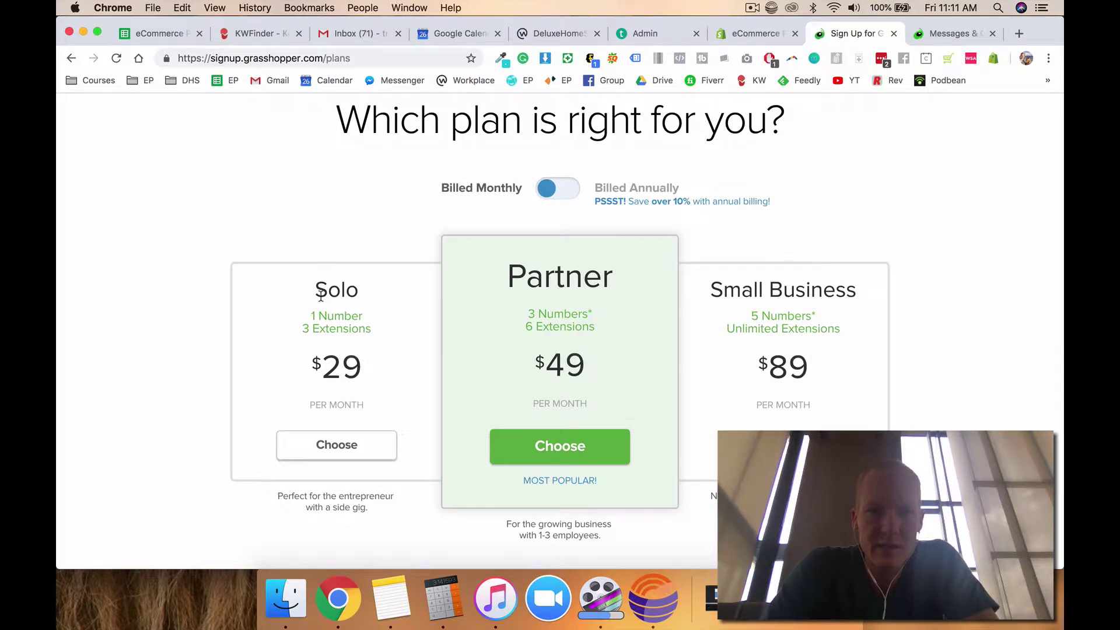
drag(321, 297, 380, 343)
click(374, 350)
click(562, 200)
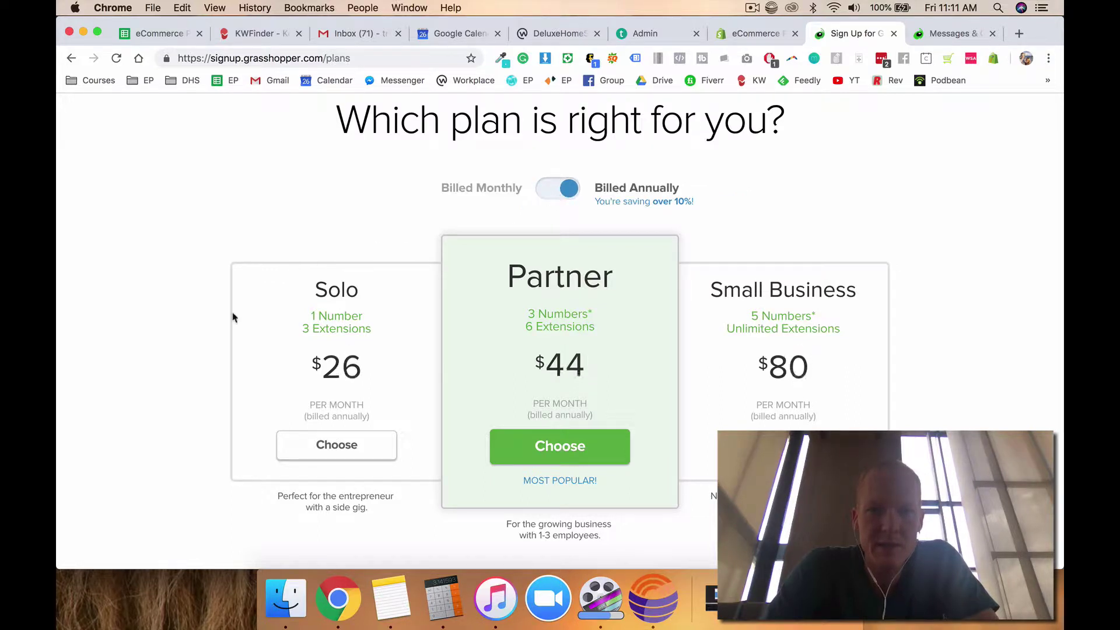
drag(355, 369, 378, 377)
click(303, 283)
click(378, 378)
- Review the business texting, voicemail reading and inbound fax features included in all plans
scroll(362, 226, down, 7)
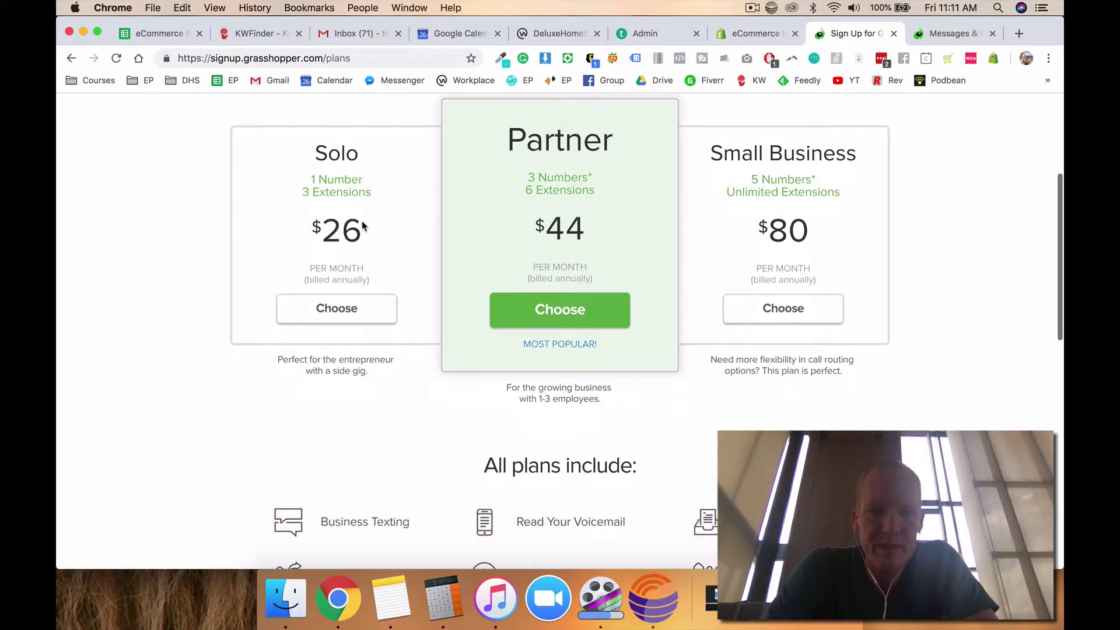
scroll(363, 226, down, 1)
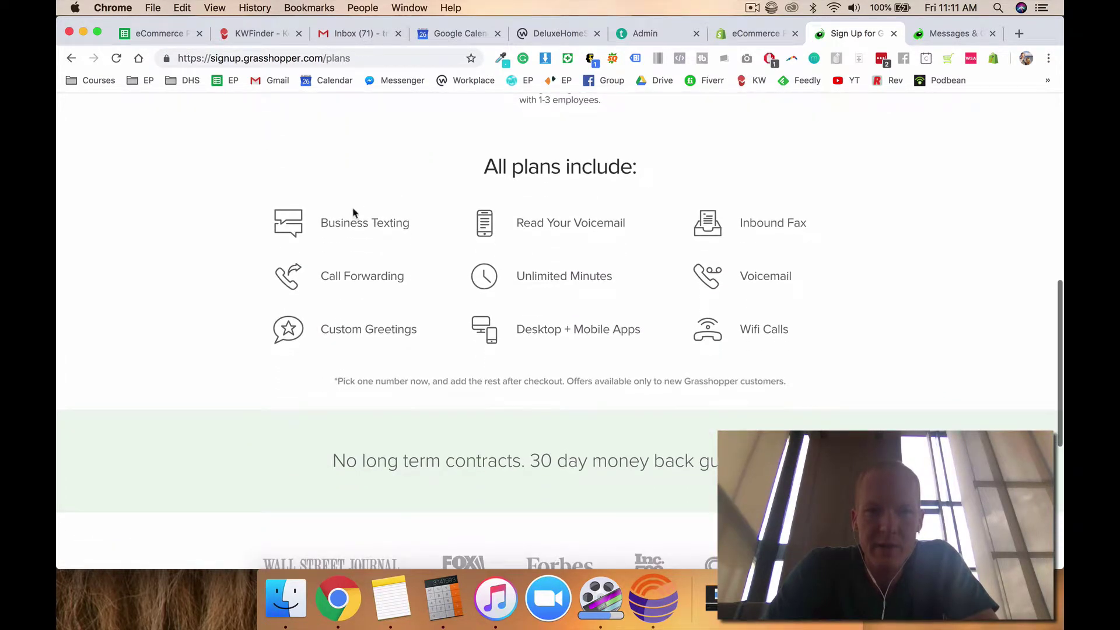
drag(320, 223, 449, 227)
drag(518, 225, 663, 225)
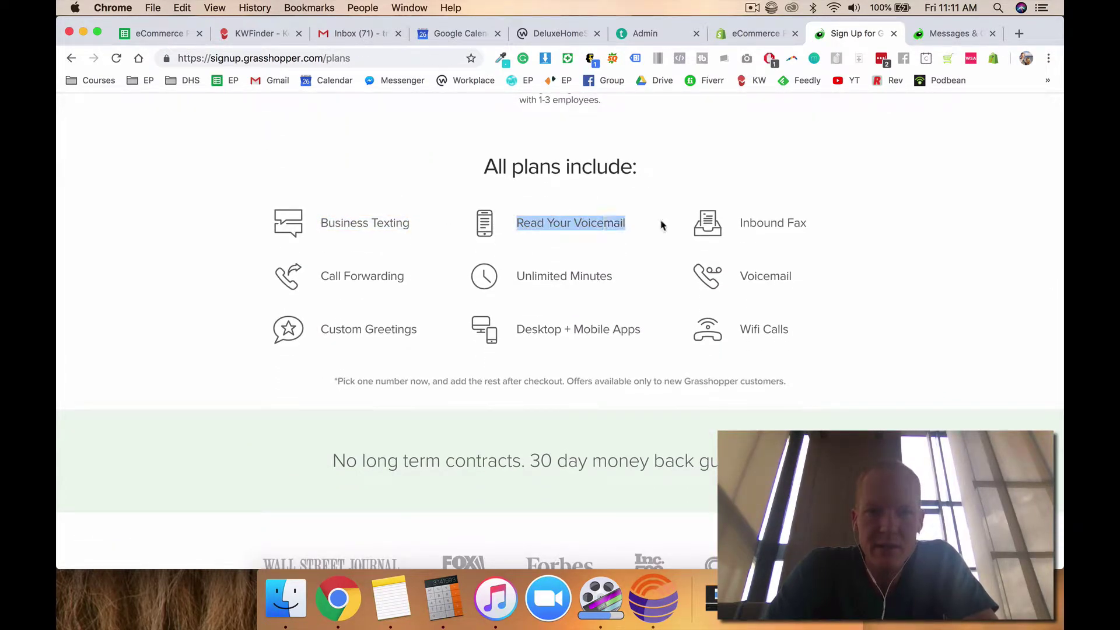
click(740, 215)
drag(737, 228, 811, 226)
click(812, 227)
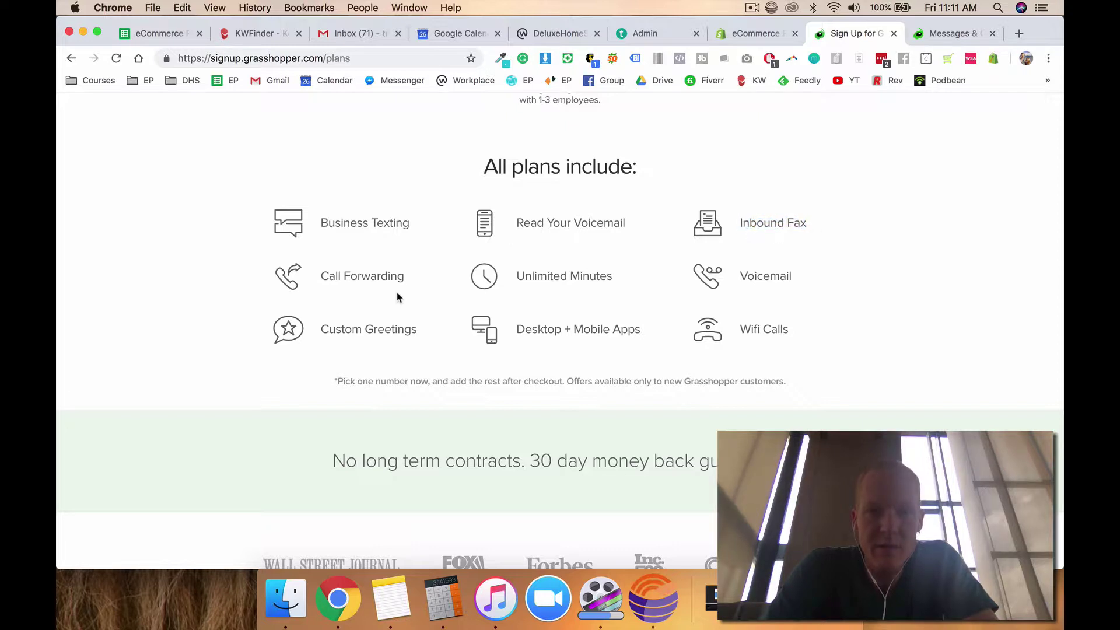
- Review the included call forwarding, unlimited minutes, voicemail, desktop and mobile apps, and Wifi calls features
mouse_move(320, 278)
mouse_down()
mouse_move(415, 278)
mouse_move(318, 278)
mouse_up()
click(415, 278)
click(319, 278)
drag(516, 276, 632, 281)
click(632, 281)
drag(740, 279, 808, 289)
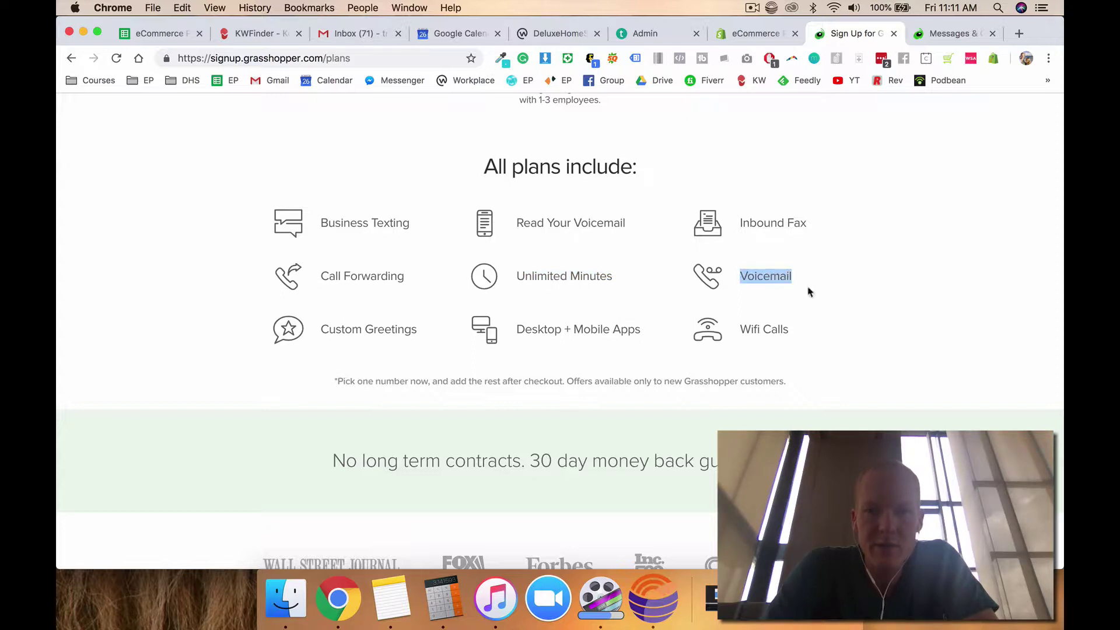
click(808, 289)
drag(515, 328, 642, 334)
mouse_move(816, 333)
mouse_down()
mouse_move(740, 328)
mouse_move(800, 327)
mouse_up()
click(744, 327)
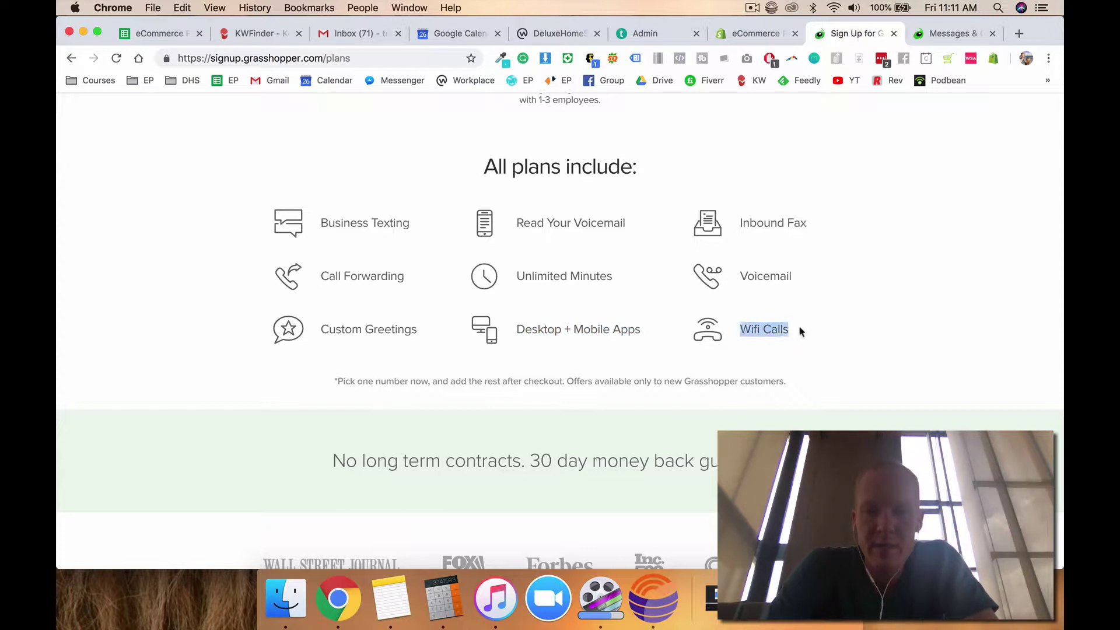
click(655, 327)
- Read the contract and money-back guarantee terms and look over the Frequently Asked Questions
scroll(493, 332, down, 3)
drag(333, 330, 530, 330)
click(526, 332)
click(530, 330)
scroll(510, 502, down, 5)
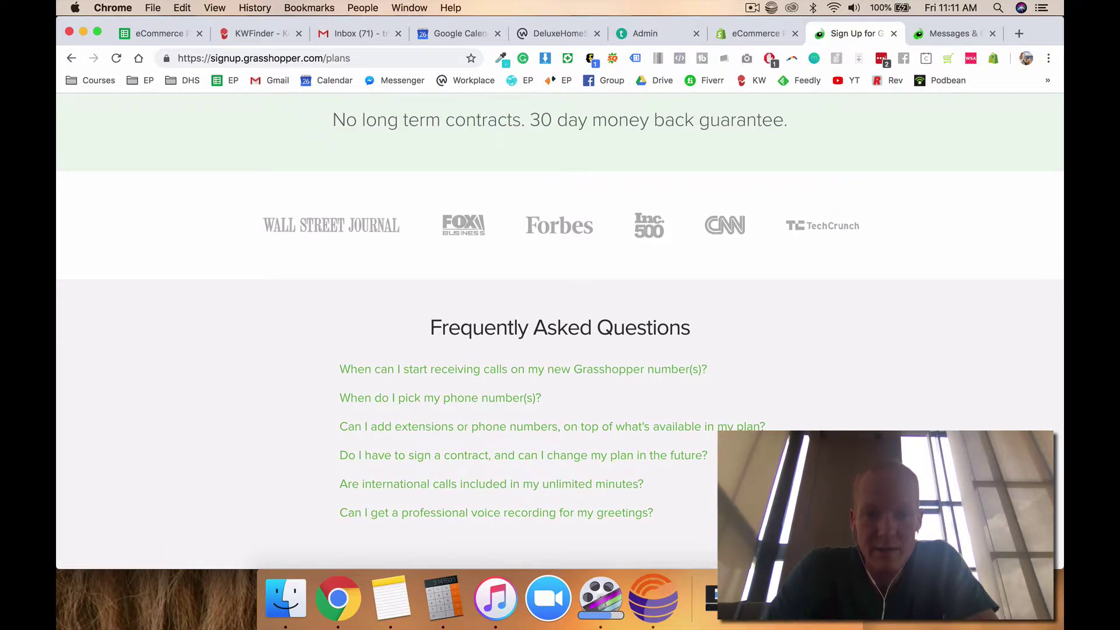
- Switch the plans to monthly billing and choose the Solo plan to reach the account and payment form
scroll(530, 468, up, 15)
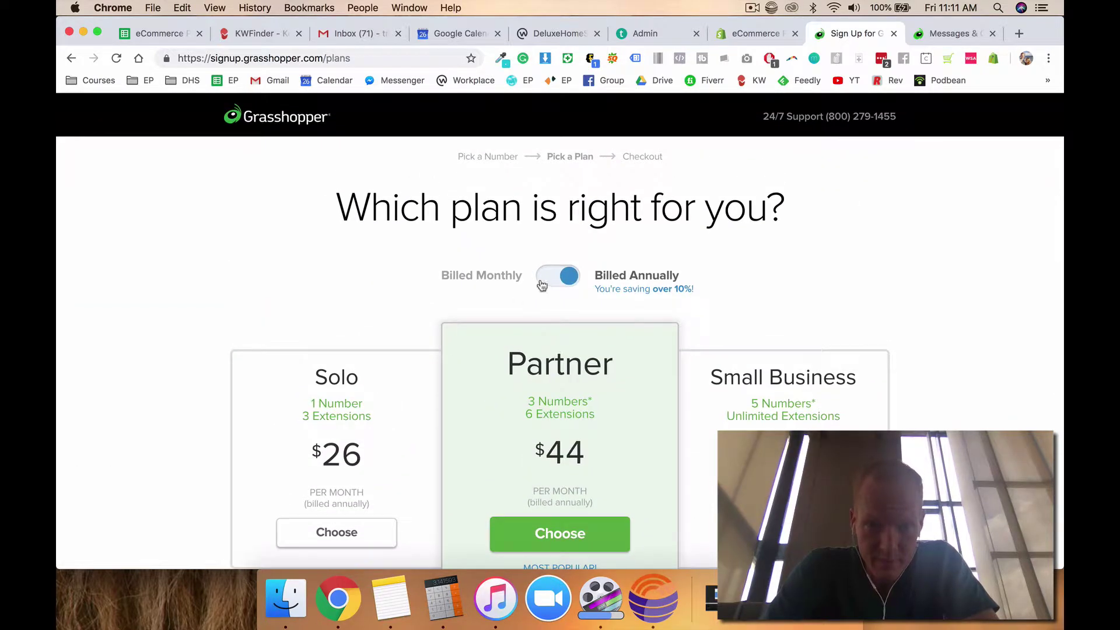
click(542, 285)
scroll(320, 299, down, 3)
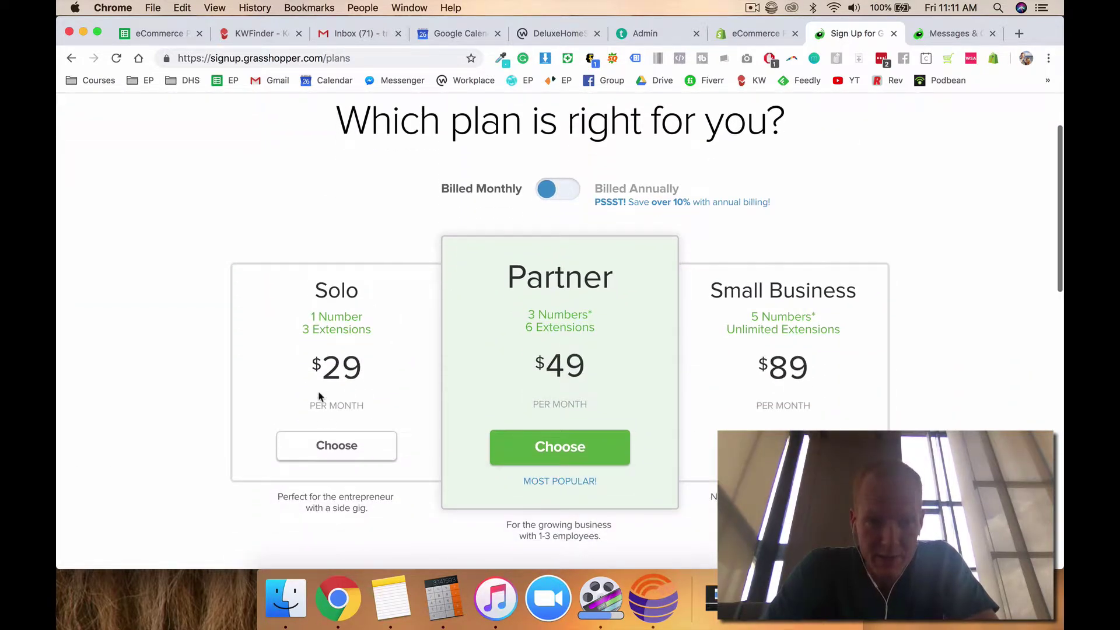
click(329, 445)
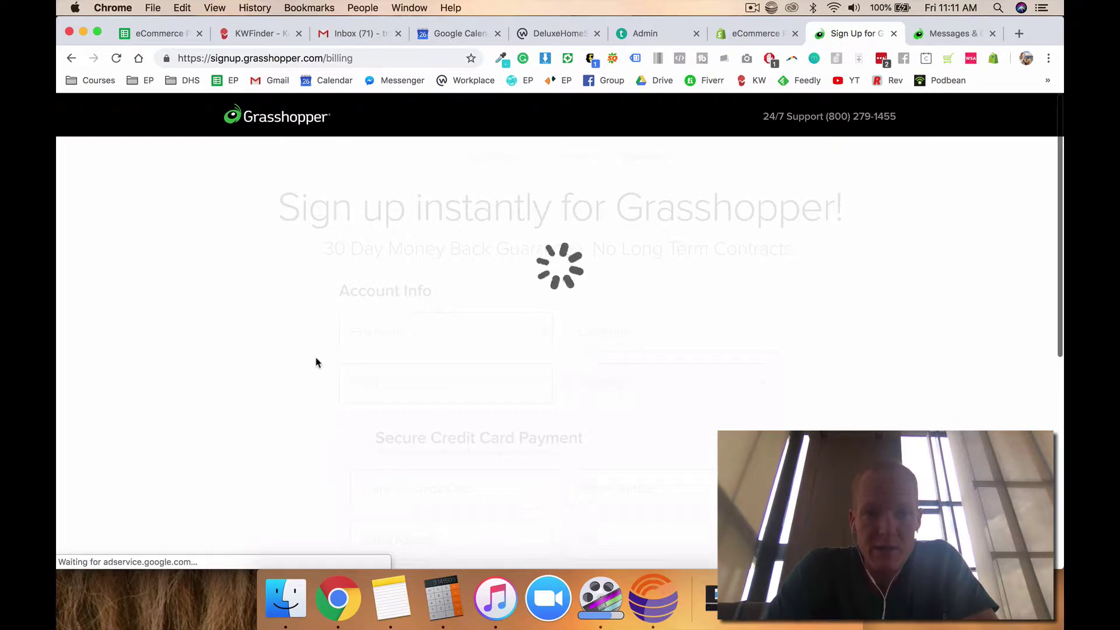
scroll(317, 363, down, 3)
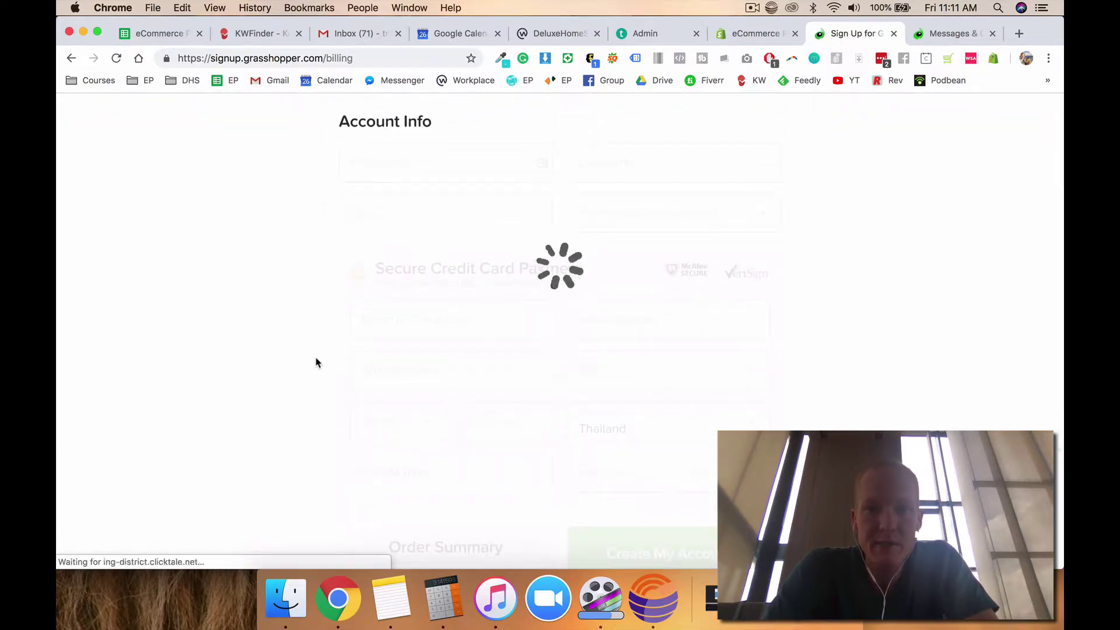
click(752, 8)
click(753, 51)
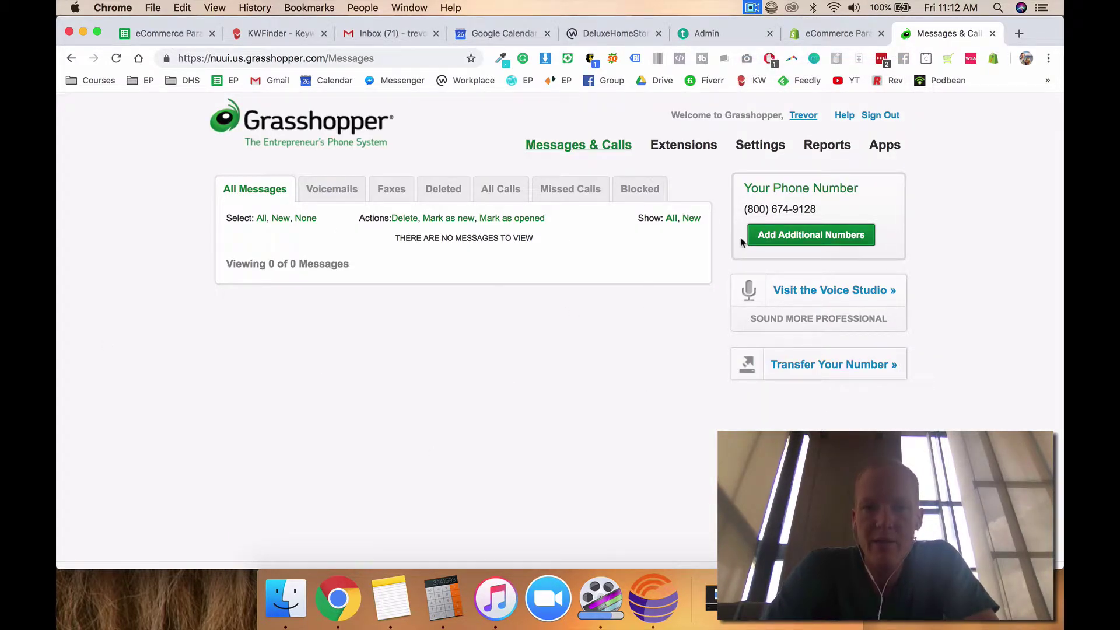
- Check the assigned business number, open the account's billing settings, and review the add-on features such as SMS, voicemail reading and call blasting
triple_click(766, 210)
click(955, 204)
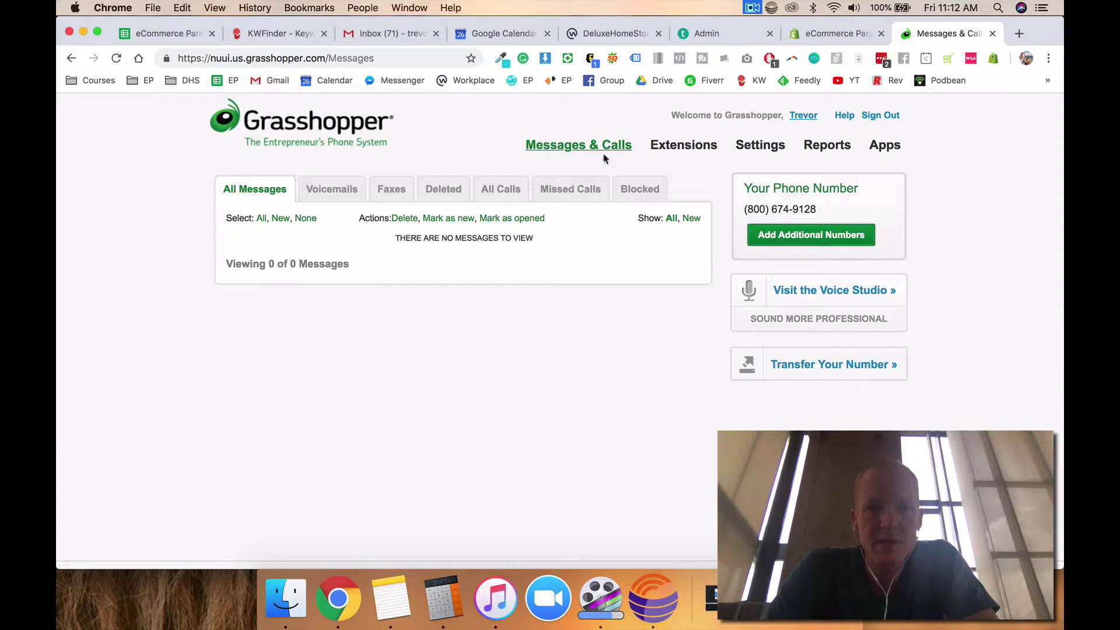
click(802, 119)
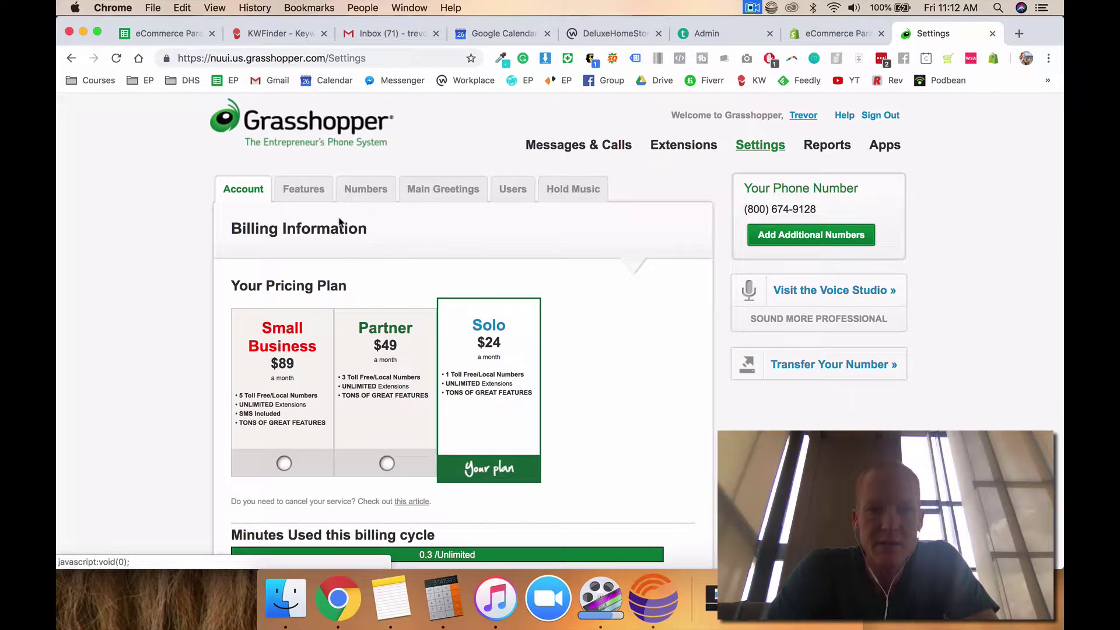
click(303, 190)
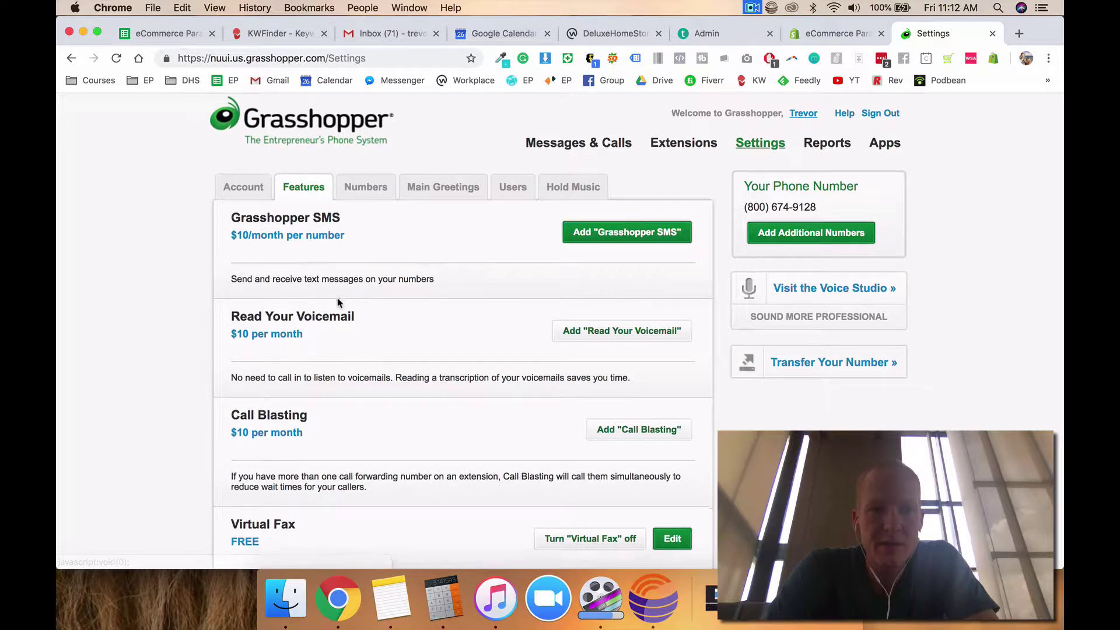
scroll(338, 299, down, 2)
scroll(295, 257, up, 2)
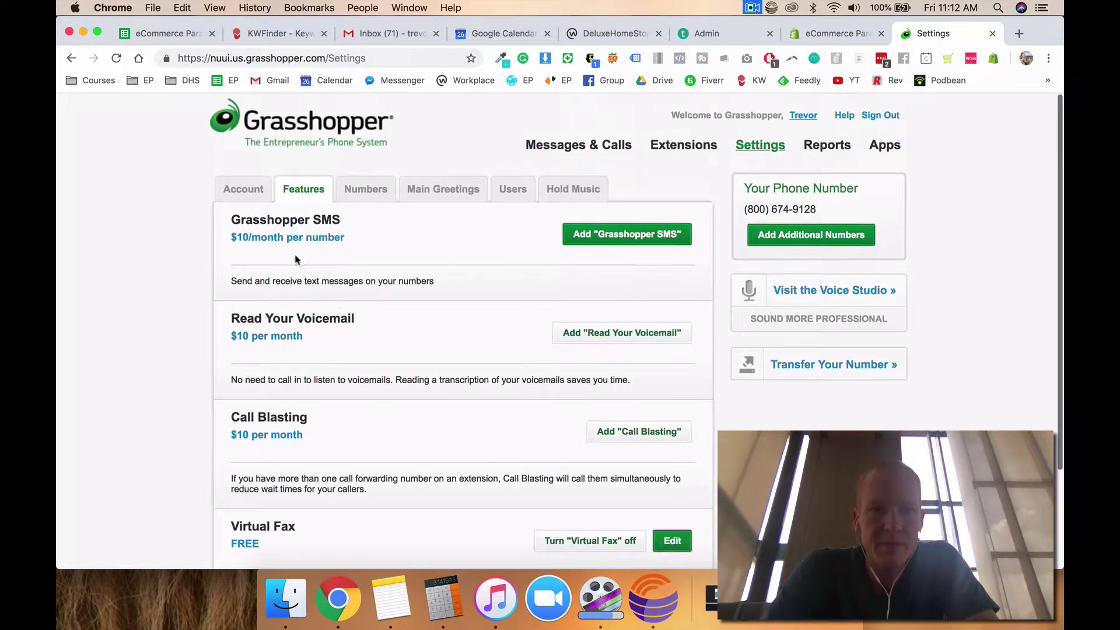
- Look over the phone number, main greeting, user management and on-hold music settings
click(368, 188)
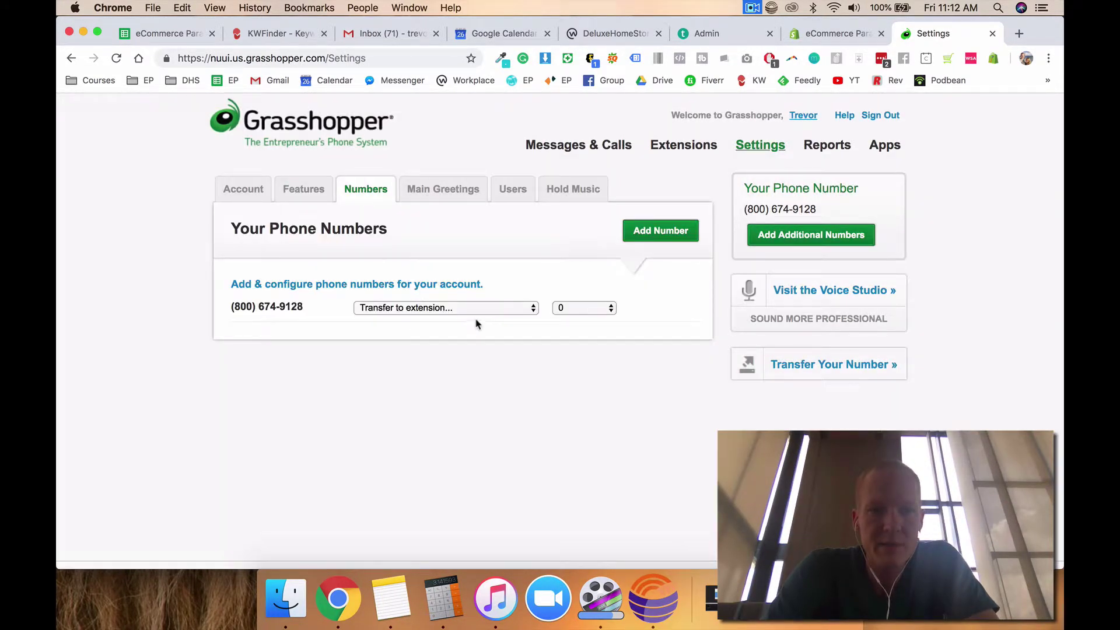
click(454, 187)
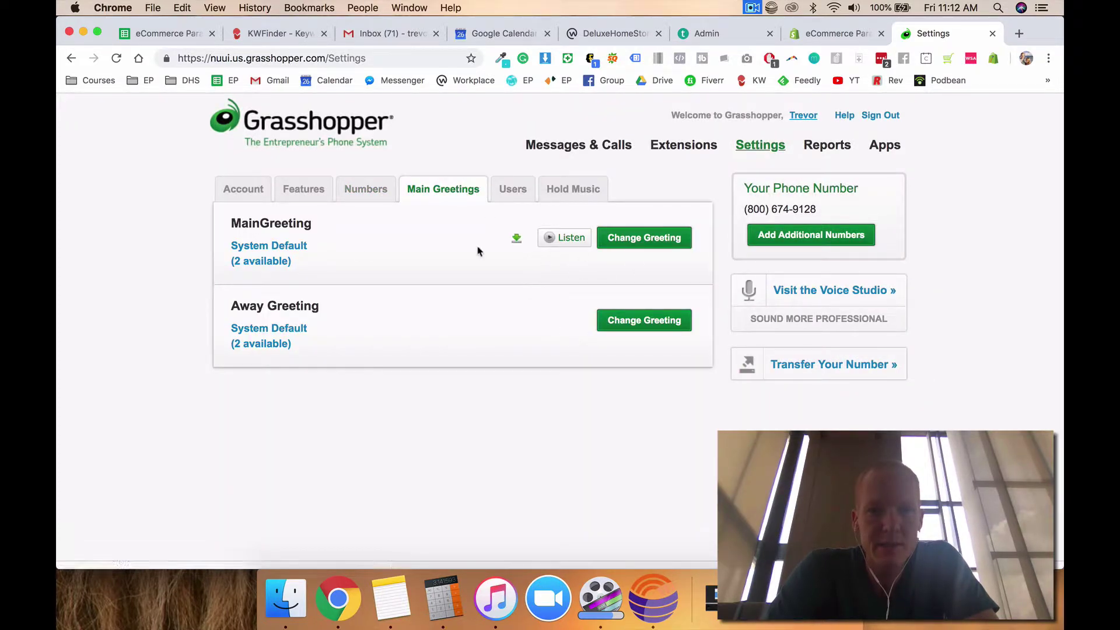
click(503, 194)
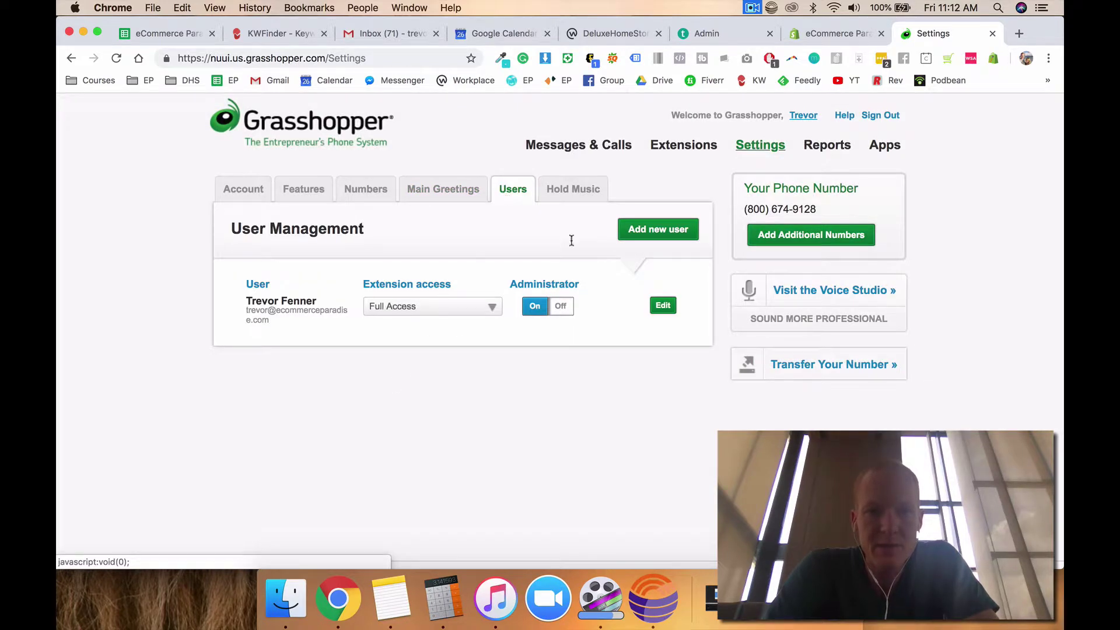
click(584, 186)
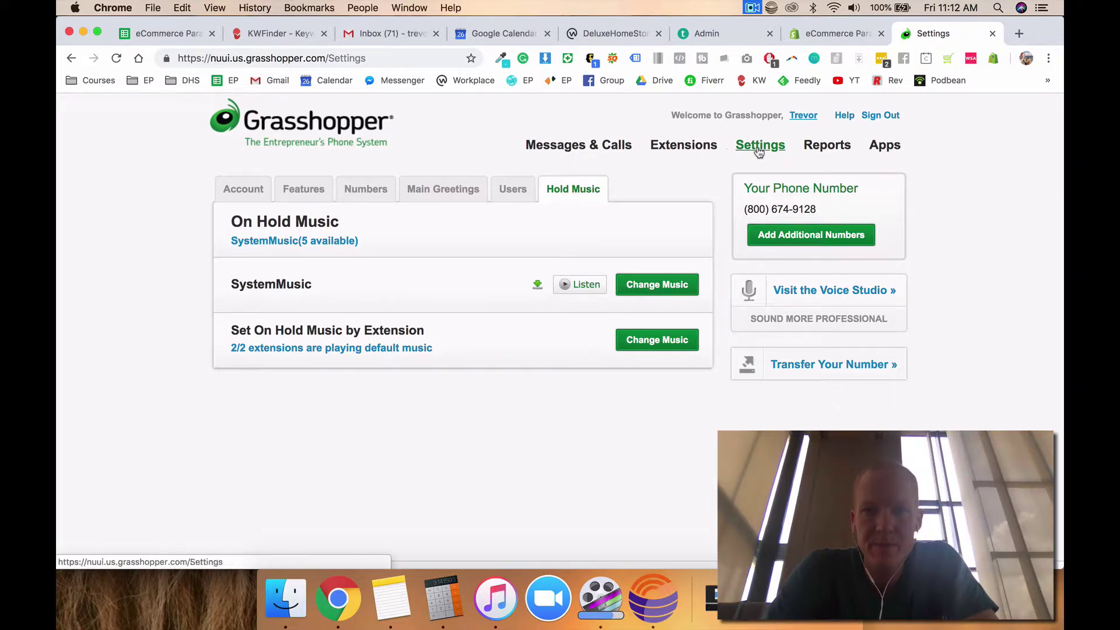
- Open the Grasshopper apps page, read about the mobile and desktop apps, and close its browser tab
click(880, 148)
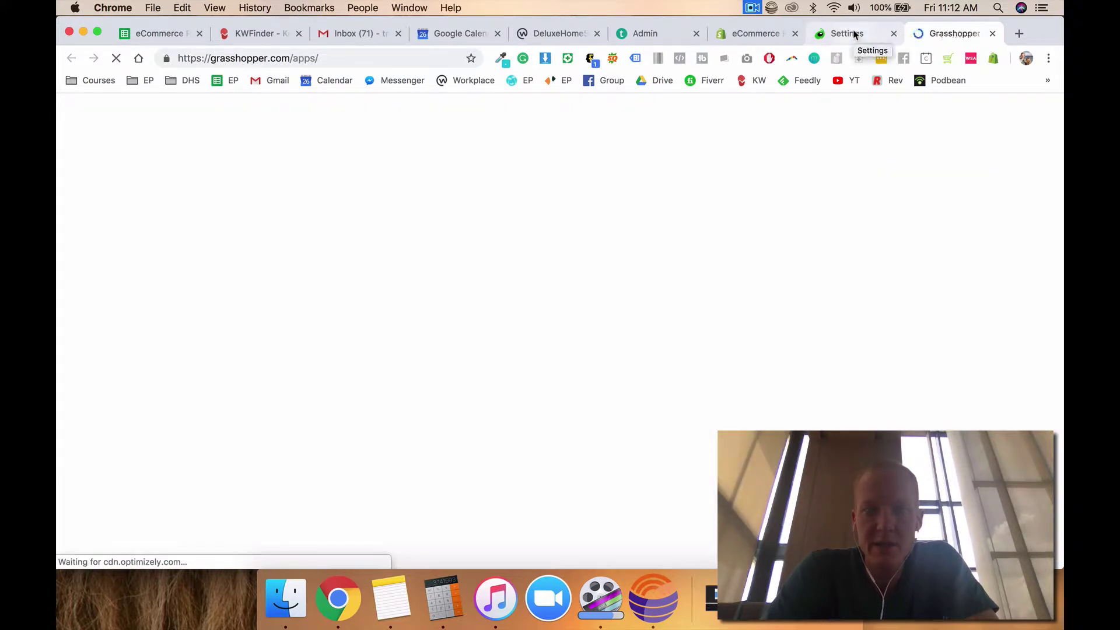
scroll(814, 391, down, 10)
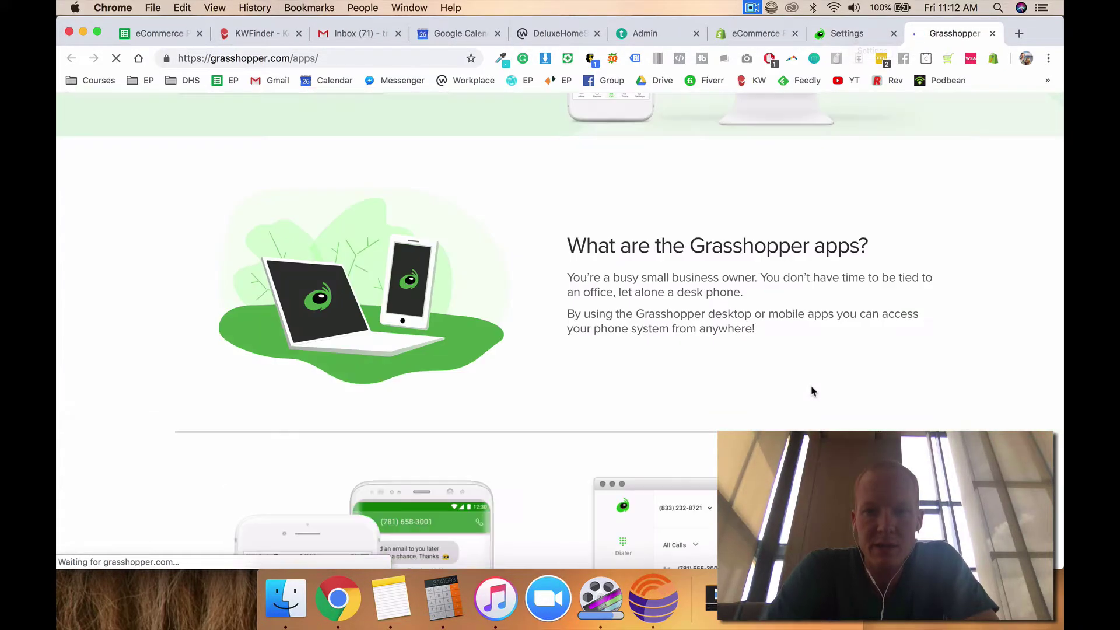
scroll(814, 391, up, 6)
scroll(814, 391, down, 8)
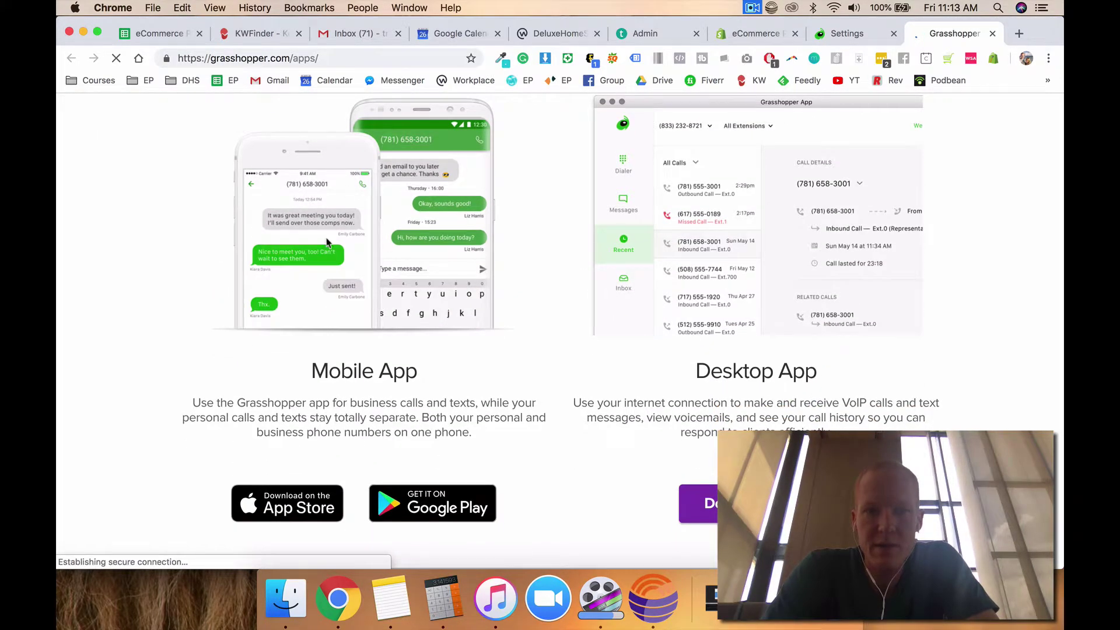
scroll(358, 206, up, 12)
scroll(358, 206, up, 3)
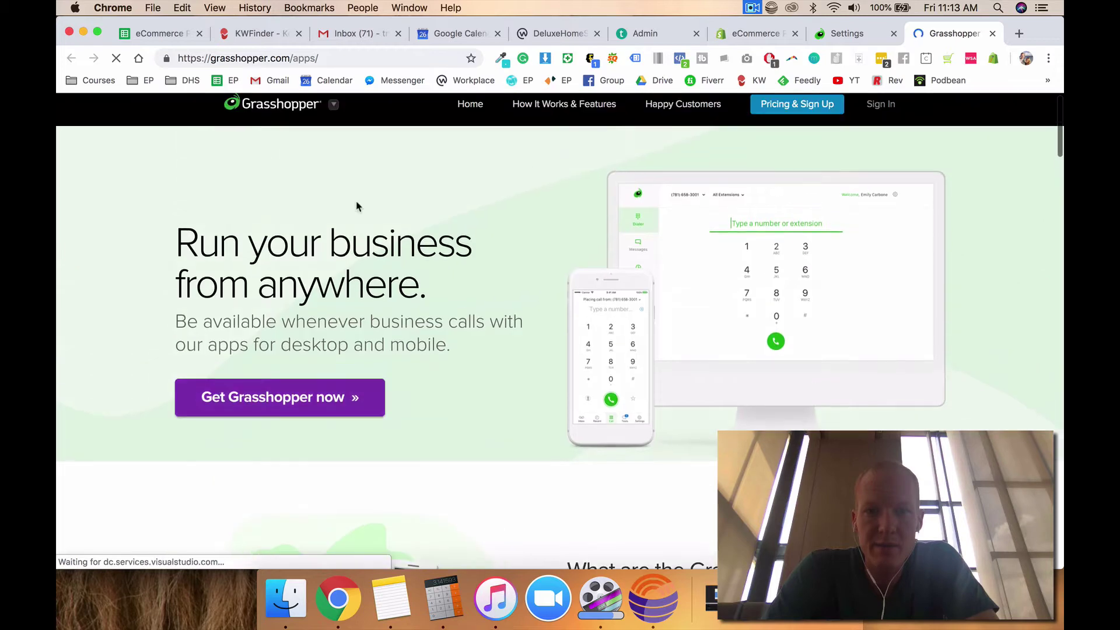
scroll(356, 204, down, 5)
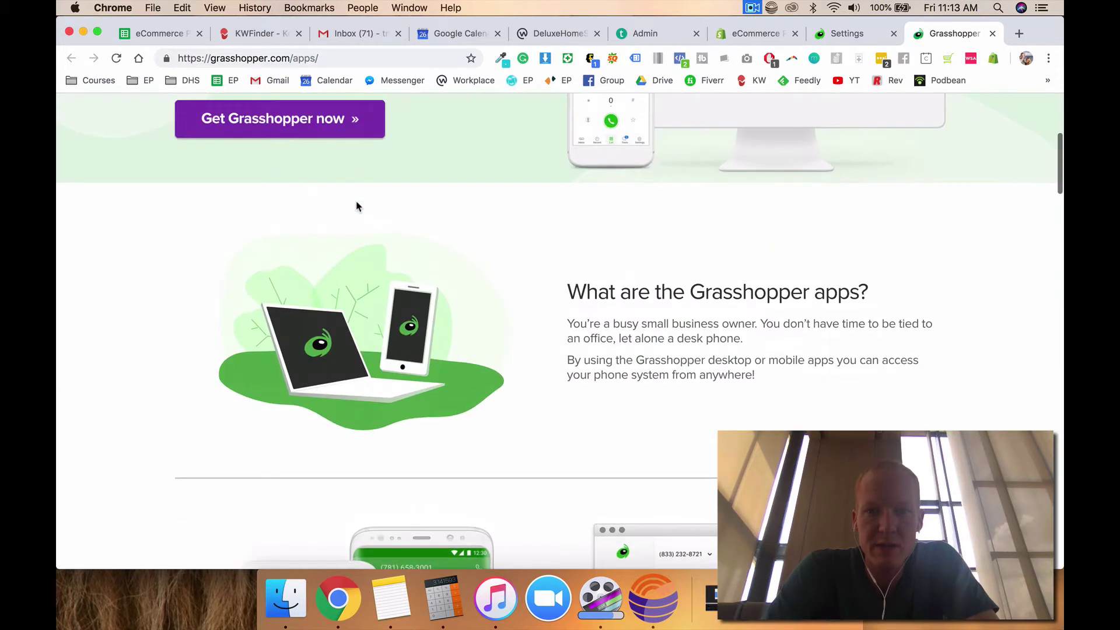
click(993, 34)
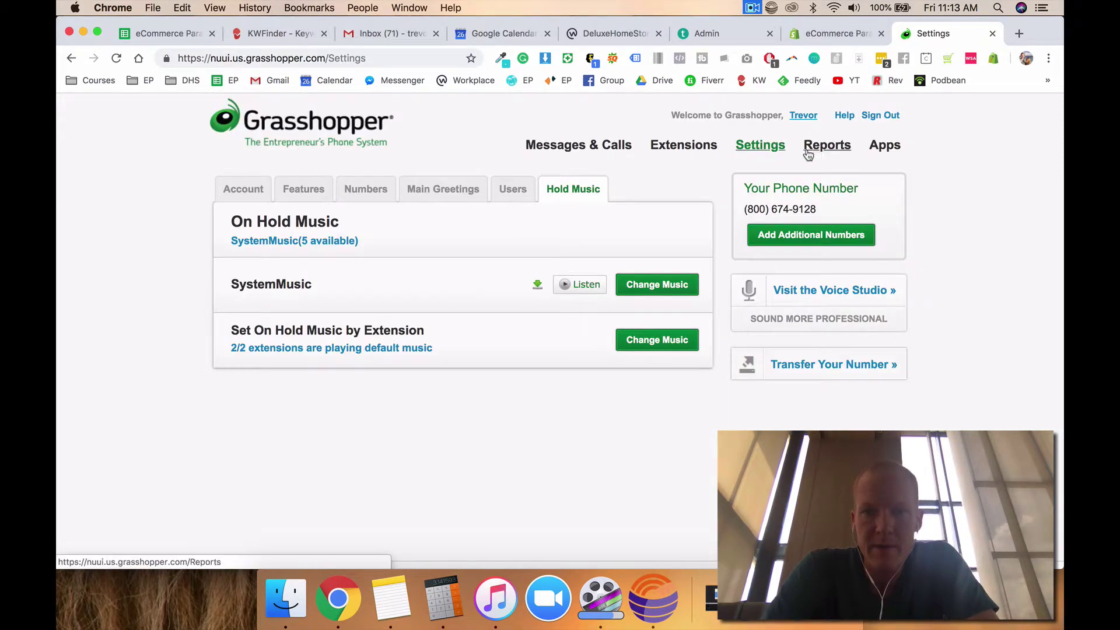
- Open Extension 0 - Default Extension for editing and review its call forwarding, message e-mail and voicemail greeting settings
click(672, 153)
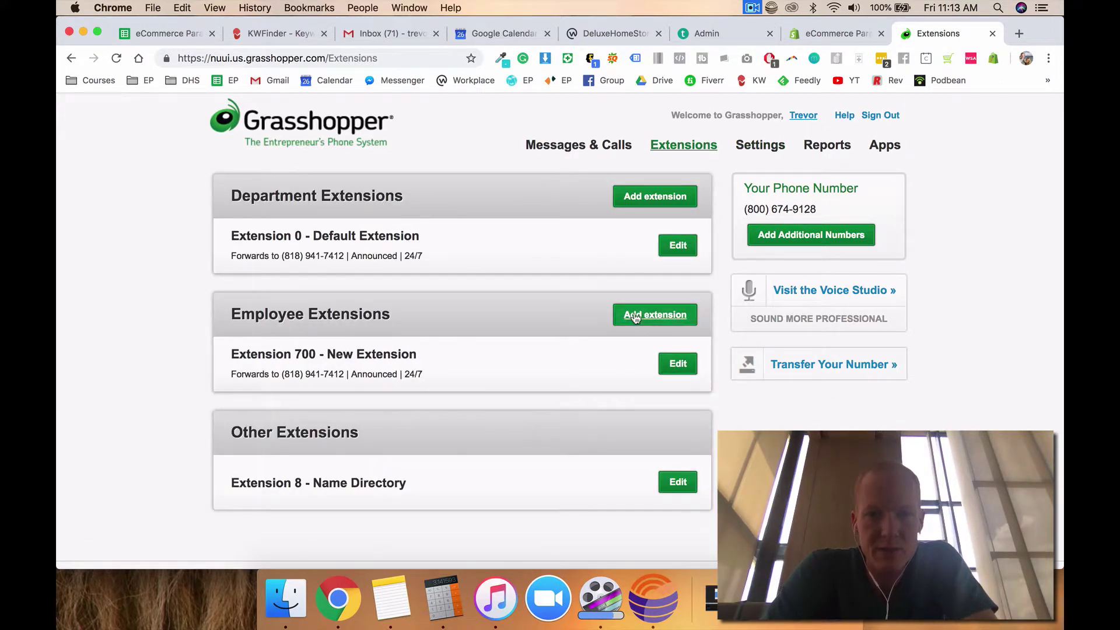
click(680, 244)
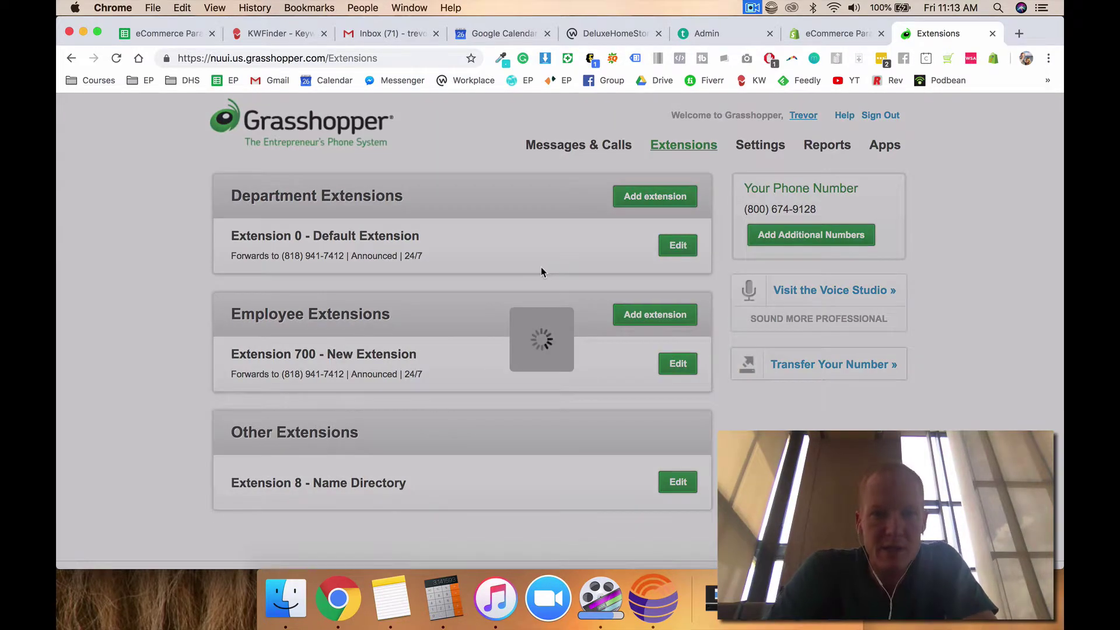
scroll(347, 341, down, 5)
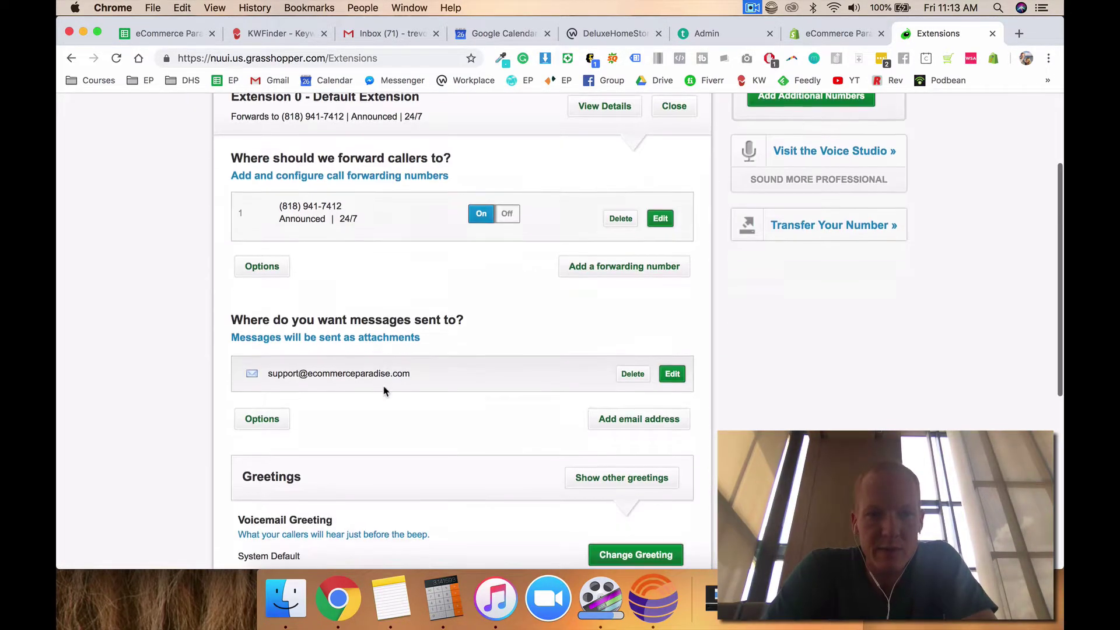
scroll(366, 281, down, 2)
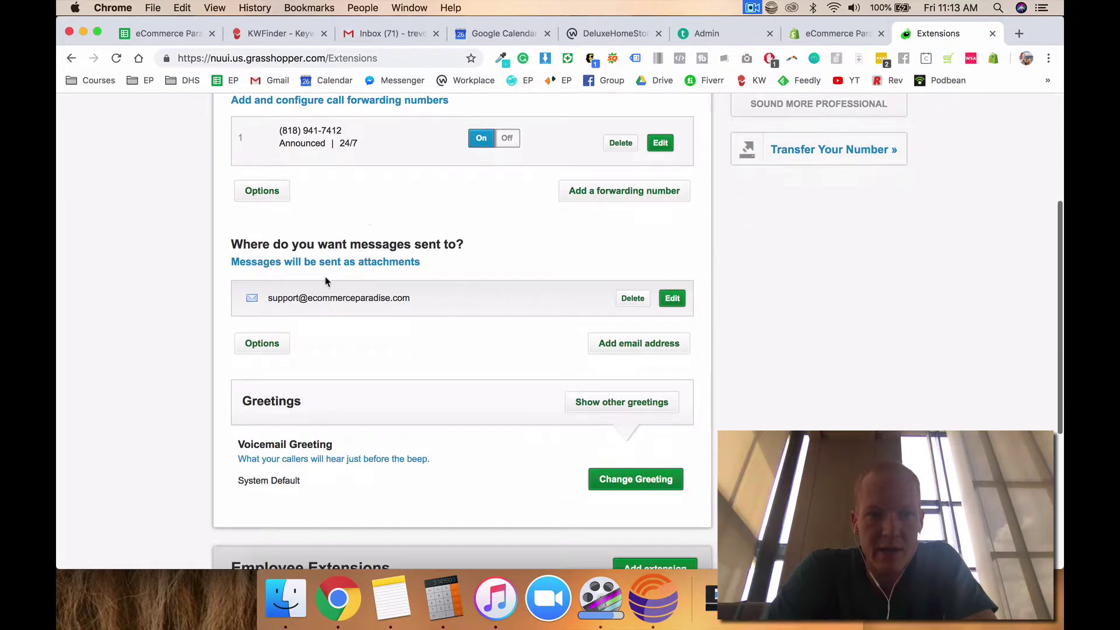
drag(268, 298, 412, 301)
click(411, 300)
scroll(412, 301, down, 4)
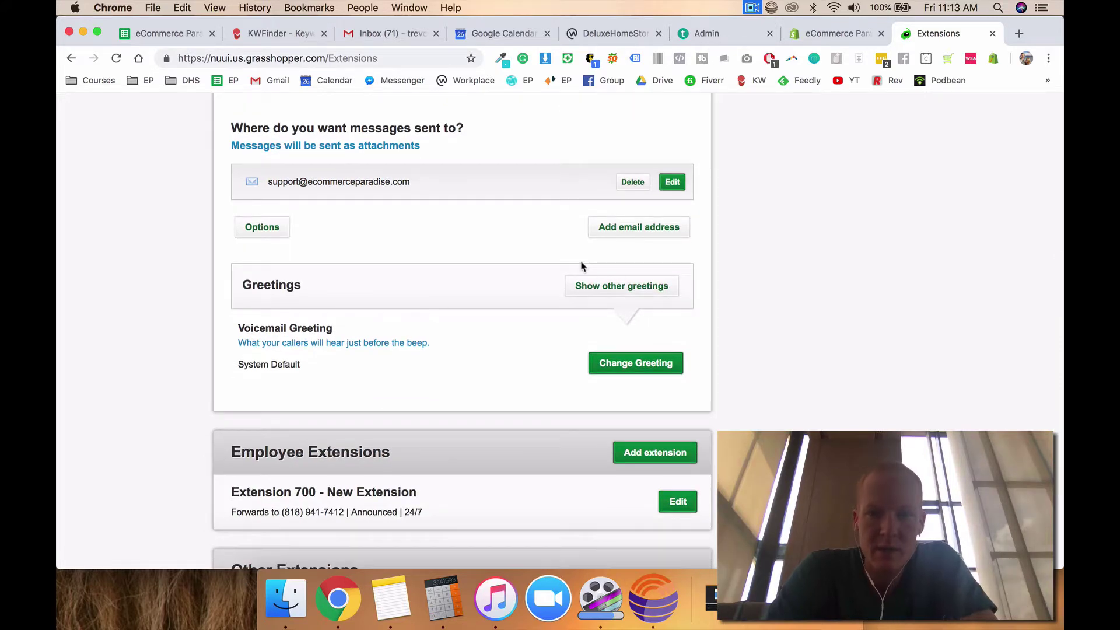
scroll(488, 377, down, 1)
scroll(489, 375, down, 3)
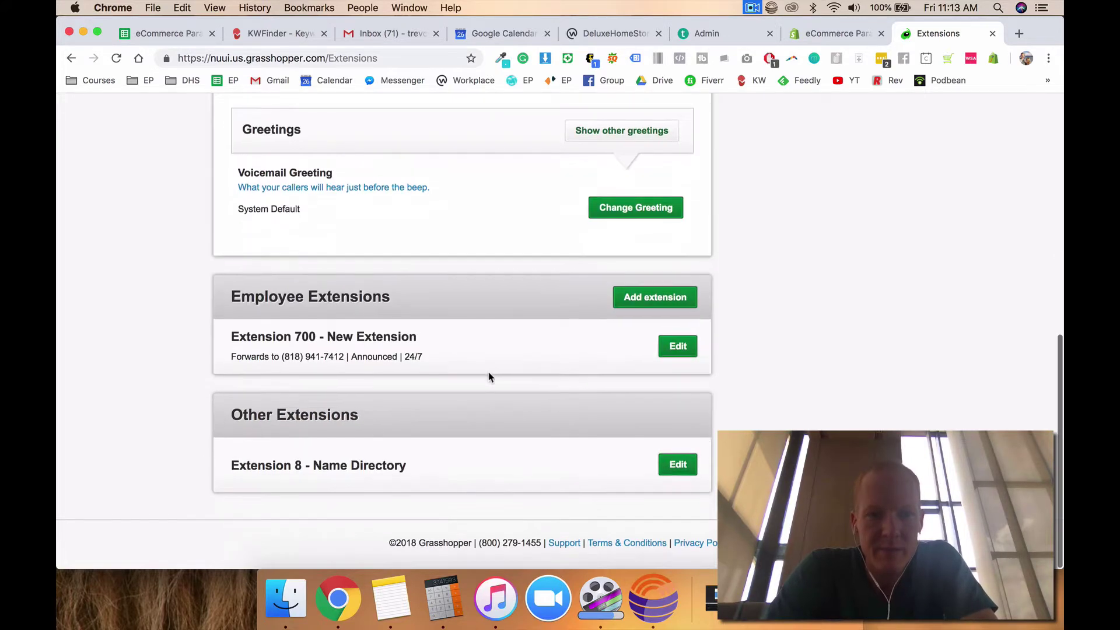
scroll(525, 356, up, 10)
- Return to Messages & Calls and highlight the toll-free business number assigned to the account
click(617, 149)
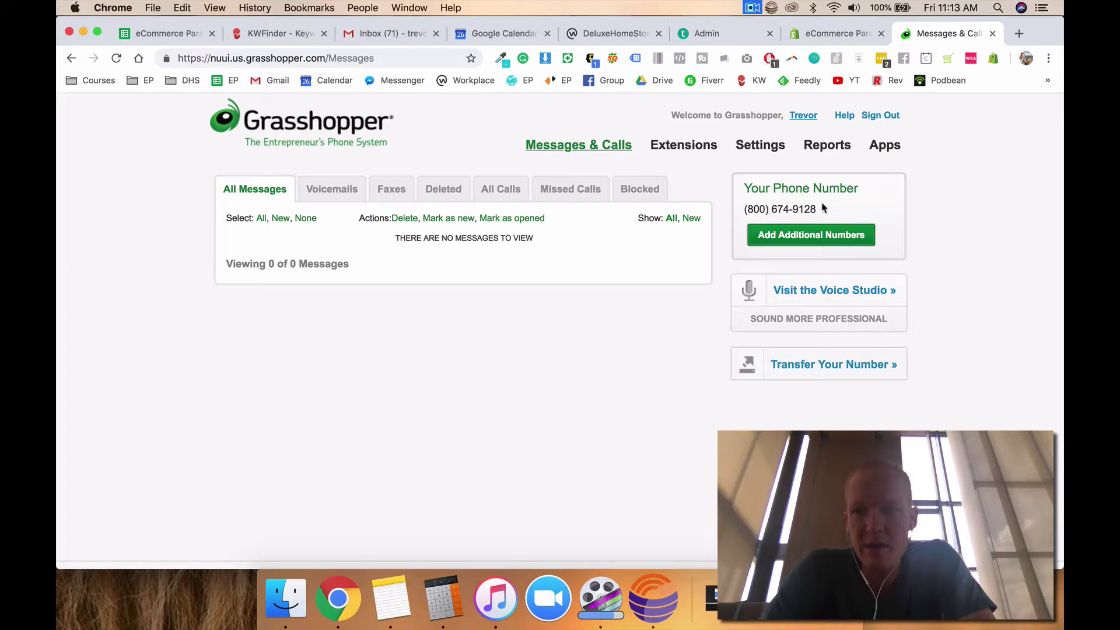
drag(818, 209, 742, 212)
click(842, 212)
click(746, 211)
click(825, 217)
click(745, 212)
click(819, 216)
click(742, 211)
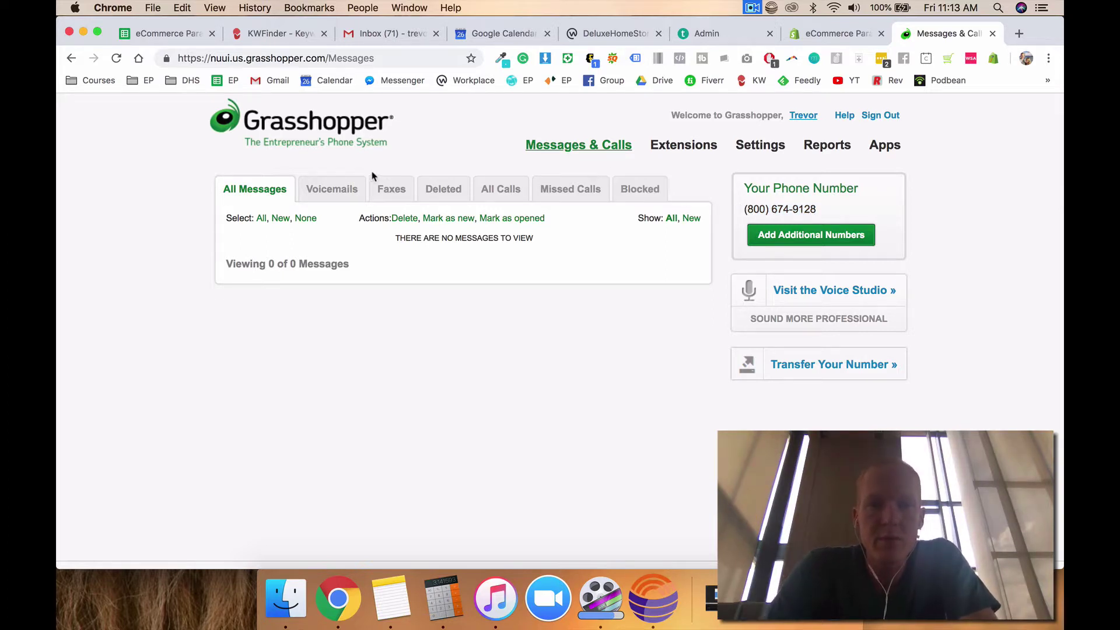
- Reopen the settings of Extension 0 - Default Extension and highlight its call forwarding number
click(71, 58)
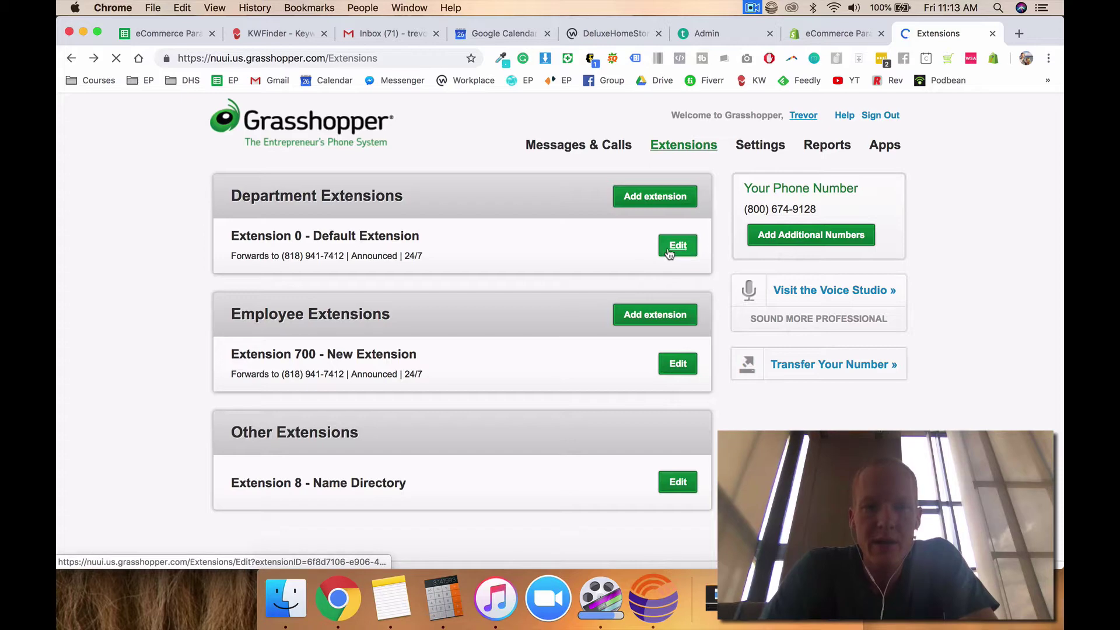
click(677, 246)
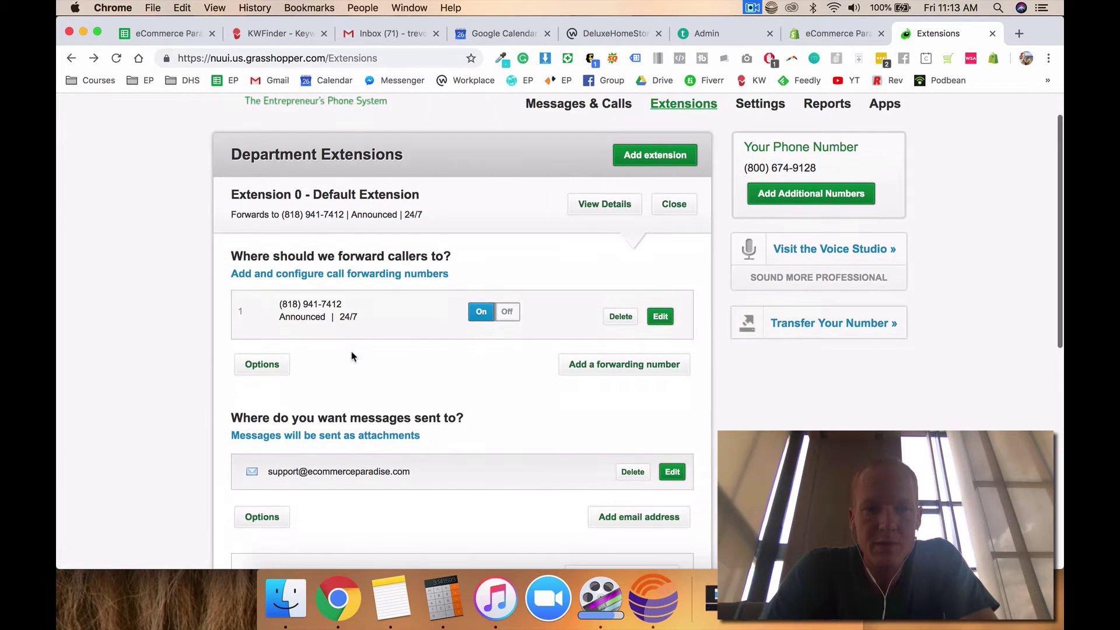
drag(280, 304, 342, 305)
click(351, 310)
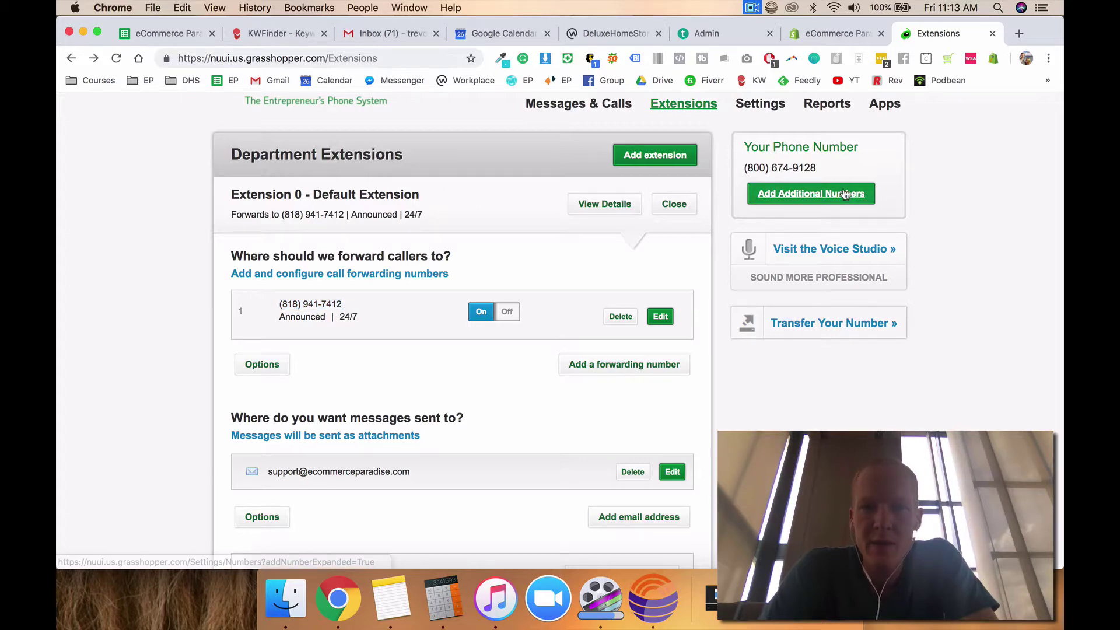
- Compare the toll-free business number with the forwarding number of the default extension by highlighting each
drag(784, 168, 734, 171)
click(828, 174)
click(740, 170)
click(823, 173)
click(745, 174)
click(829, 172)
click(738, 168)
click(824, 170)
click(733, 171)
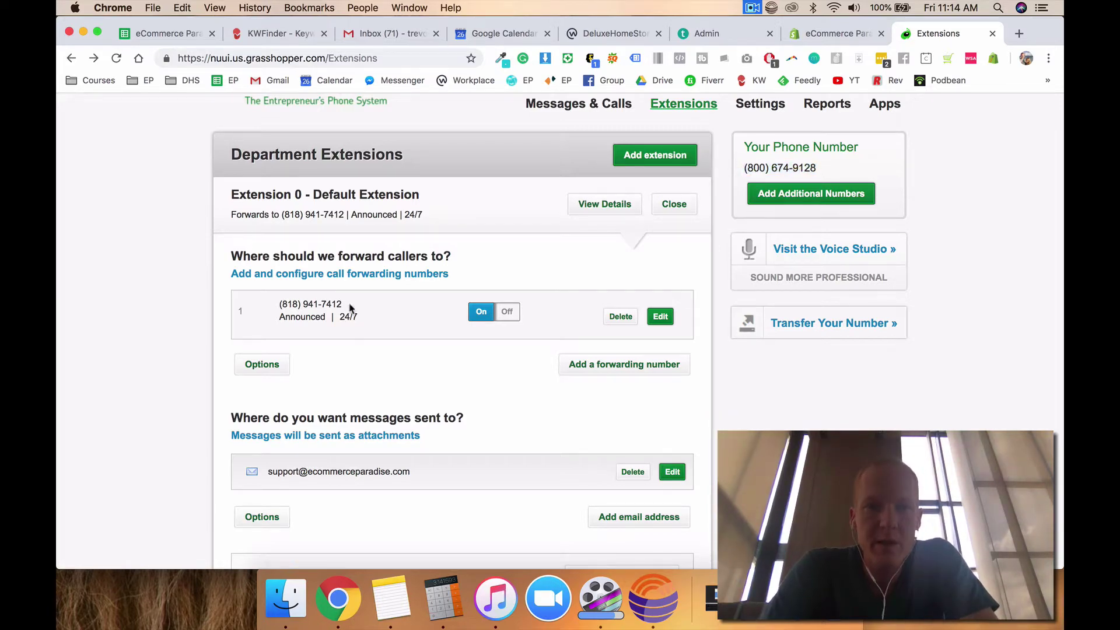
mouse_move(351, 308)
mouse_down()
mouse_move(273, 310)
mouse_move(346, 309)
mouse_up()
click(272, 309)
click(349, 308)
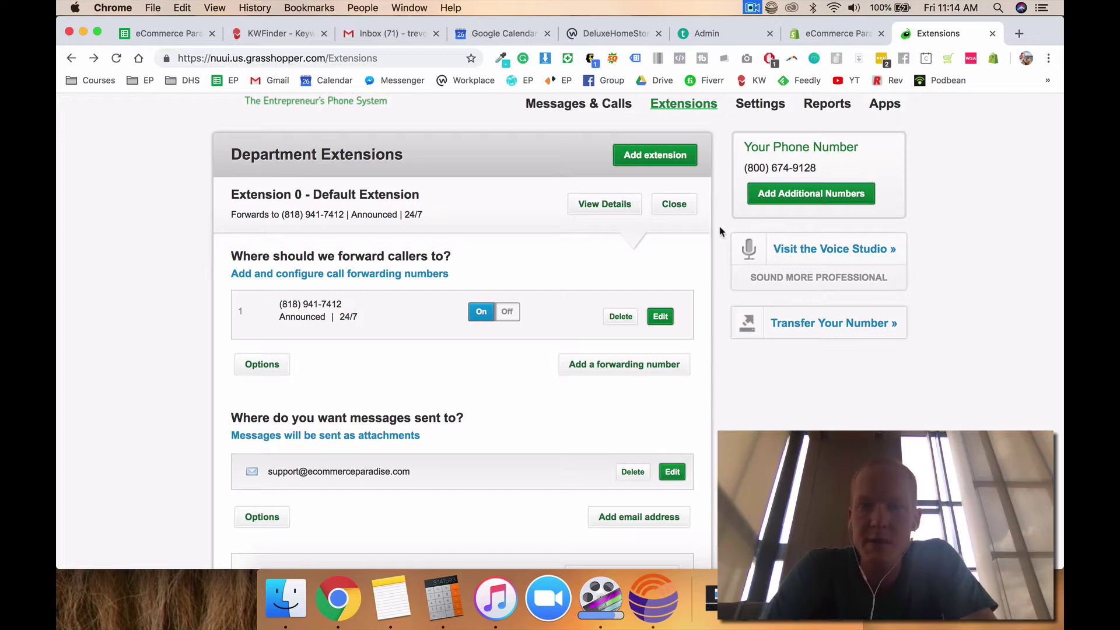
- Go back to Messages & Calls and check the voicemails, faxes and deleted messages
scroll(720, 232, up, 2)
key(super+r)
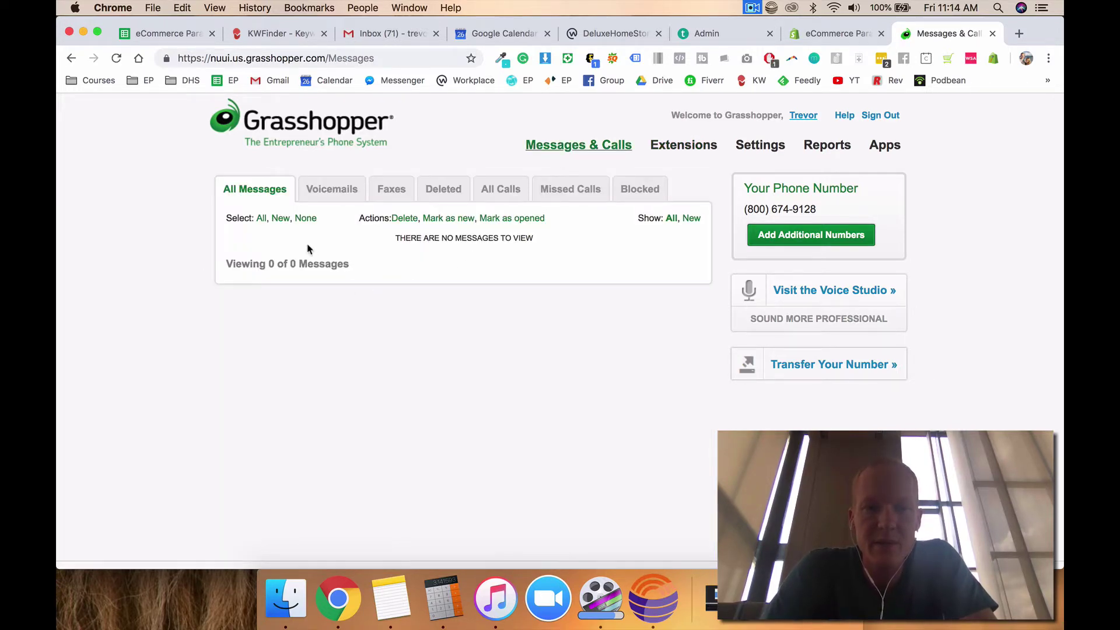
click(323, 196)
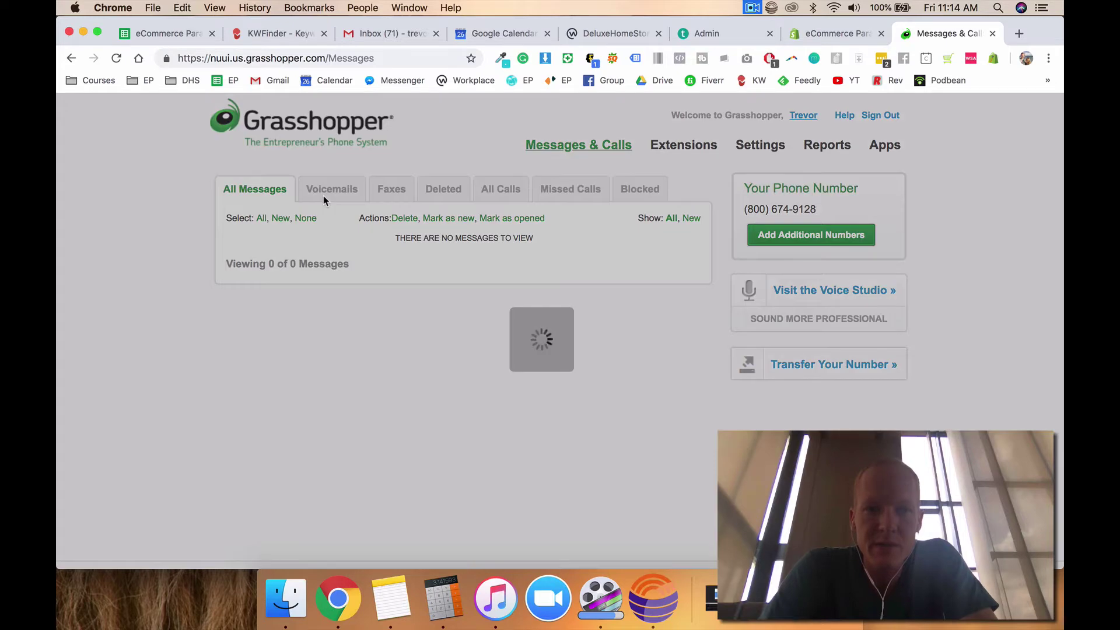
click(392, 192)
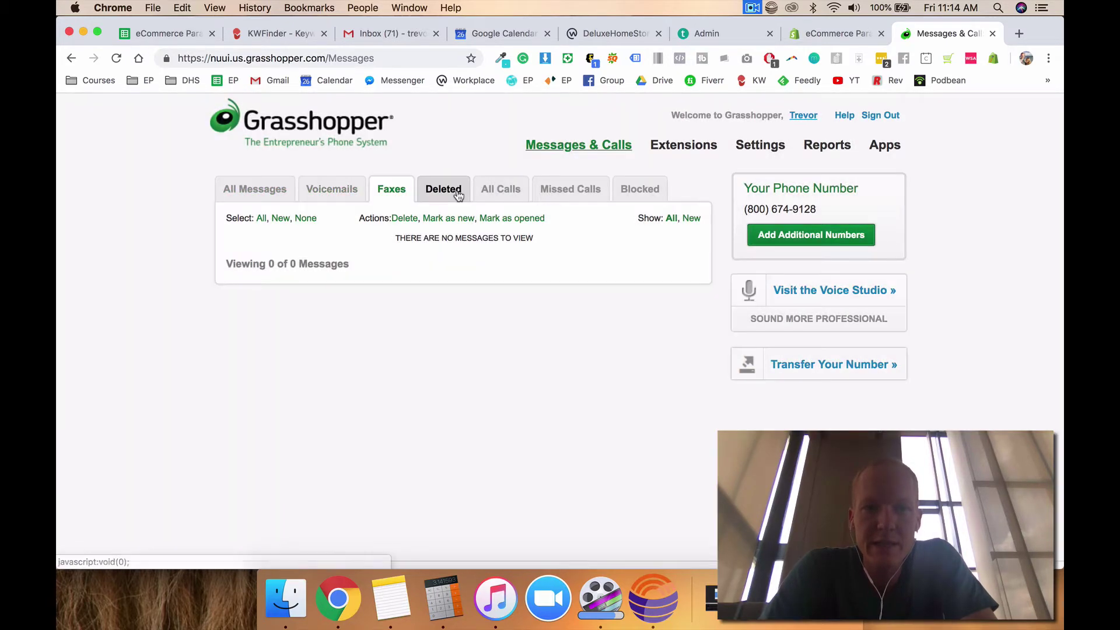
click(457, 190)
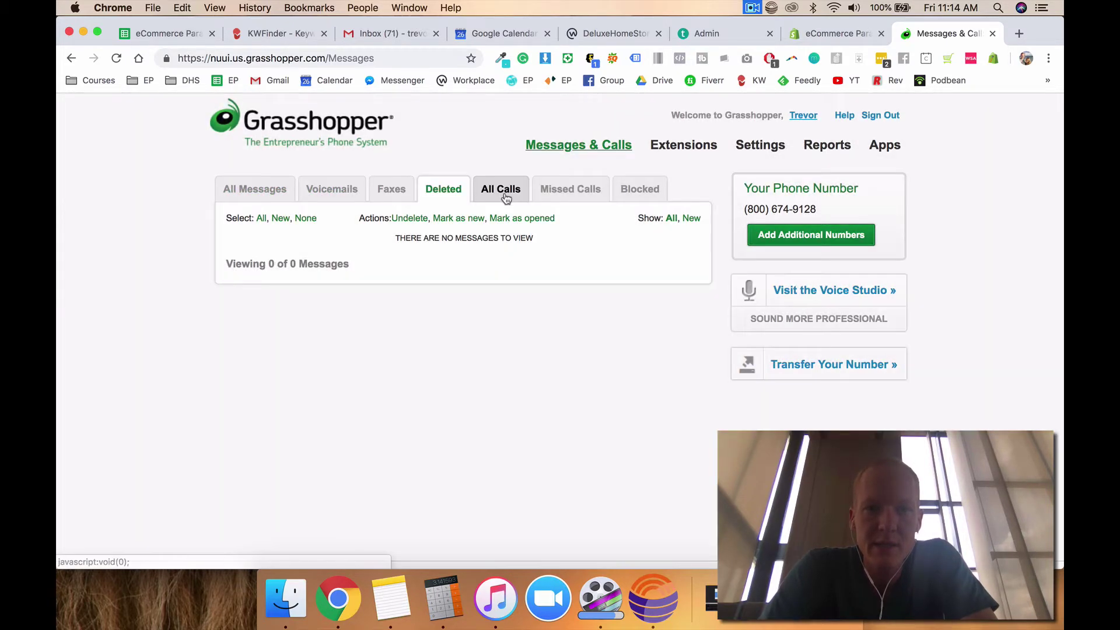
- Review the logs of all calls, missed calls and blocked callers, and return to the list of all messages
click(508, 191)
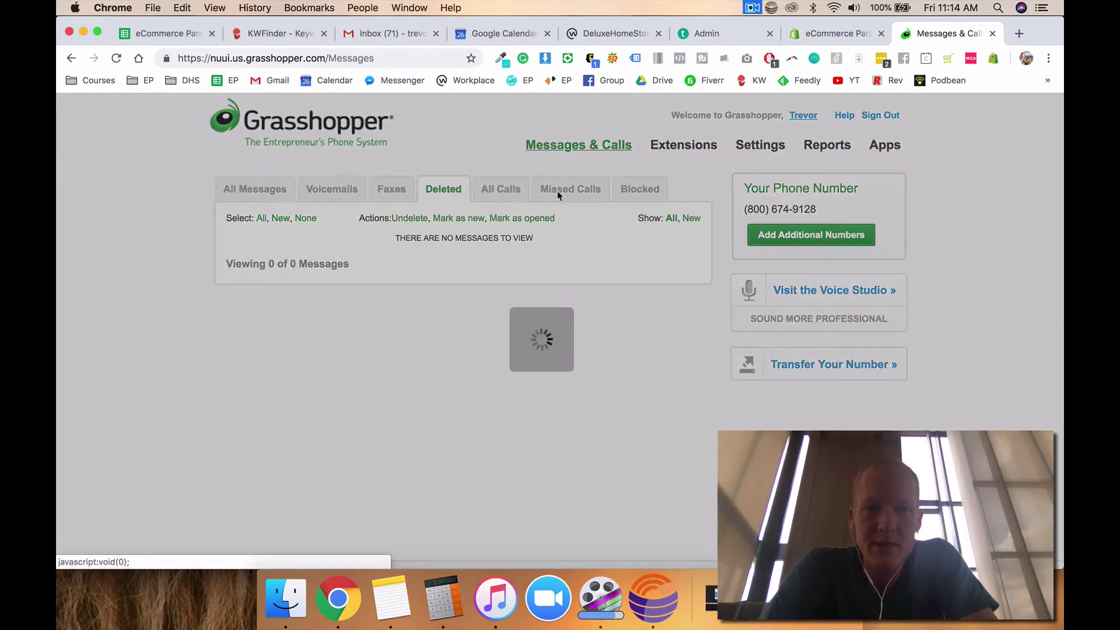
scroll(555, 225, down, 3)
scroll(543, 270, up, 3)
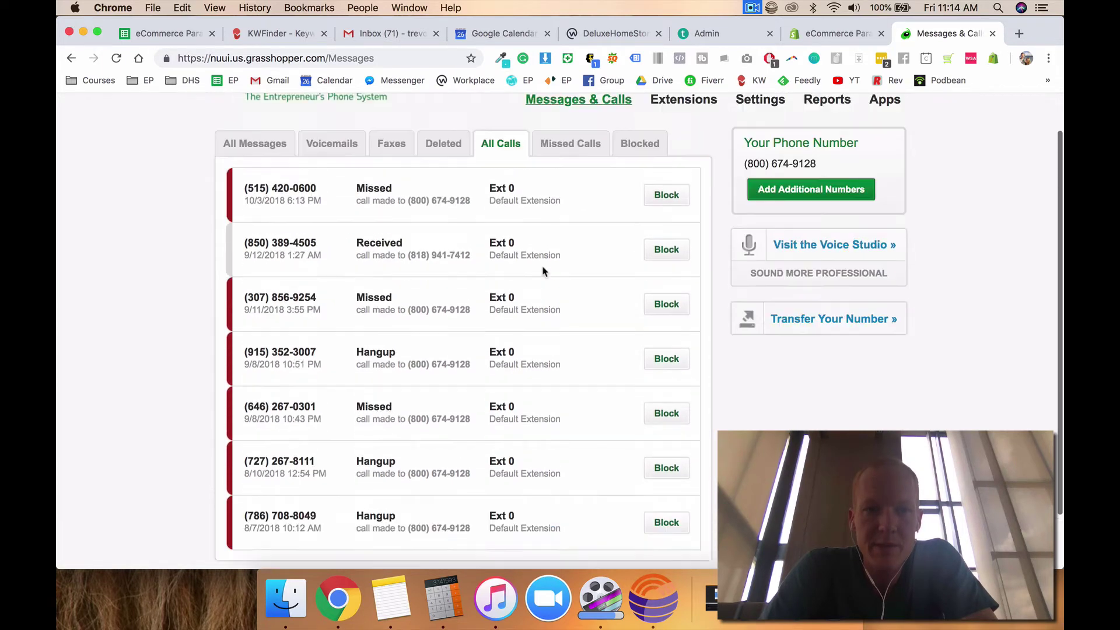
click(562, 192)
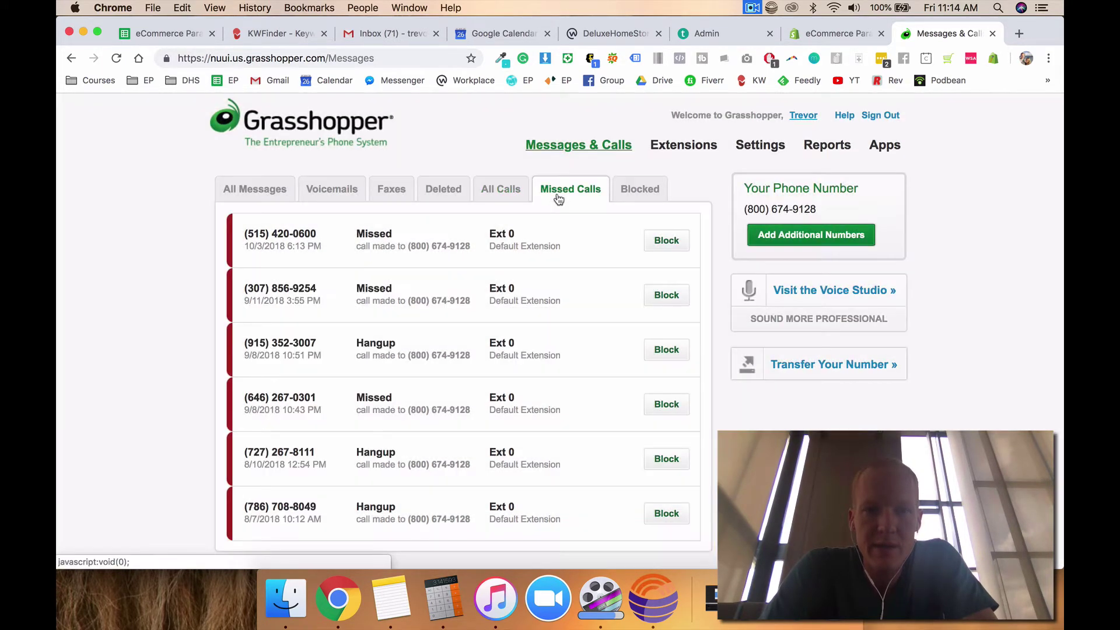
click(648, 182)
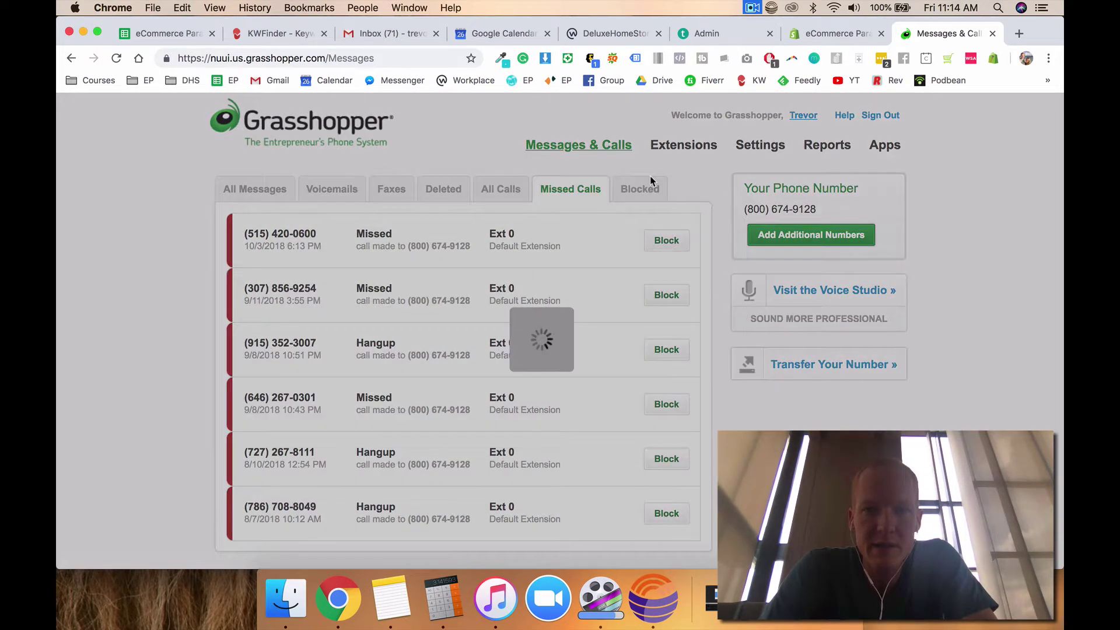
click(550, 187)
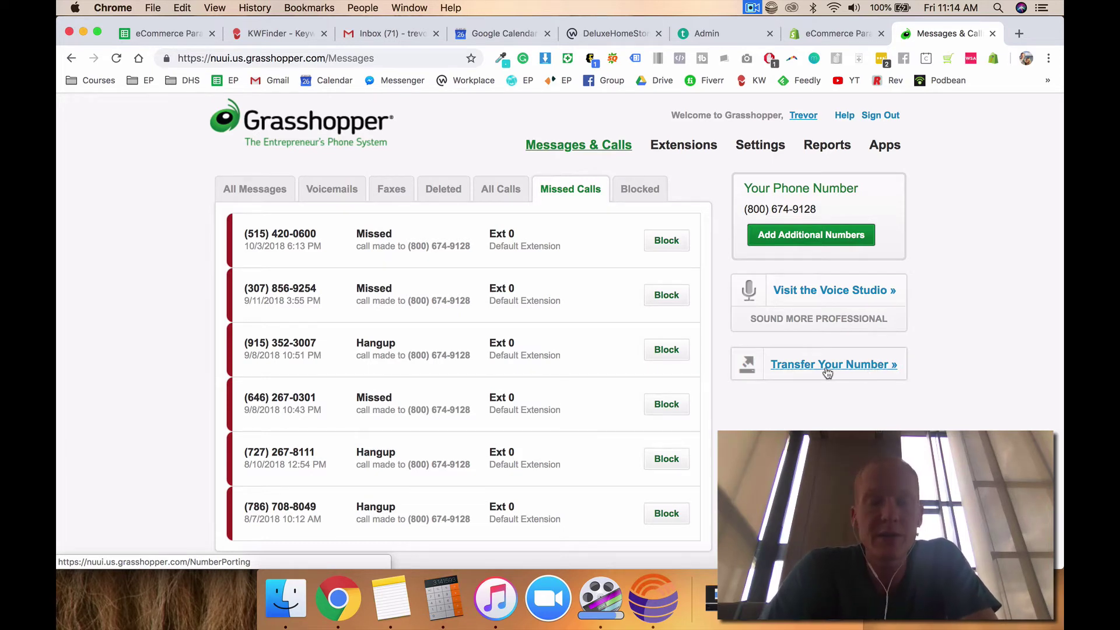
click(239, 187)
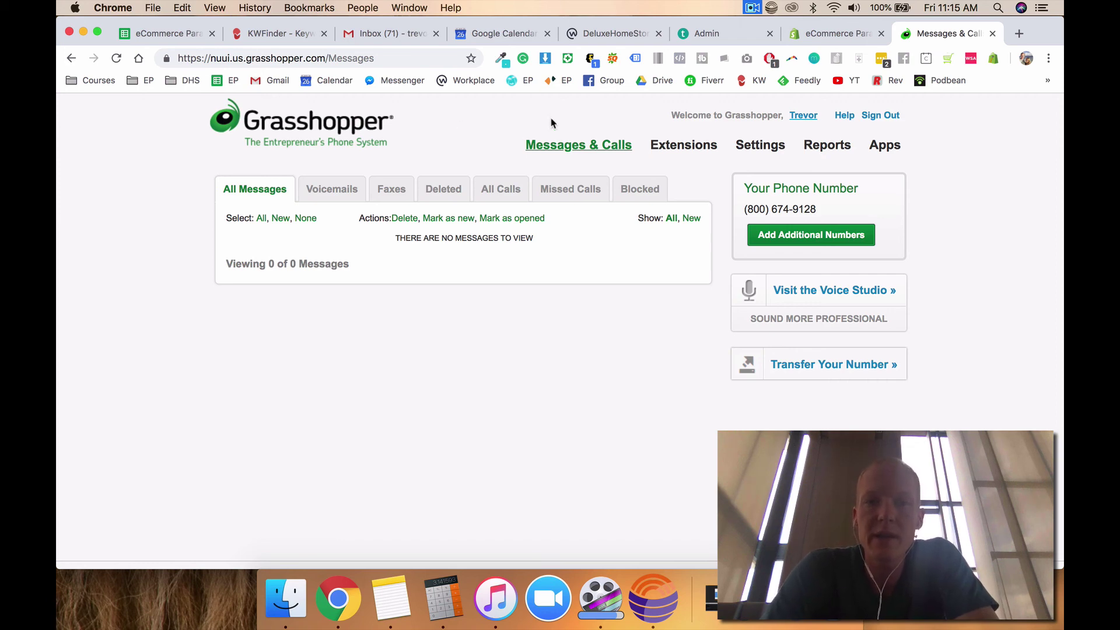
click(752, 8)
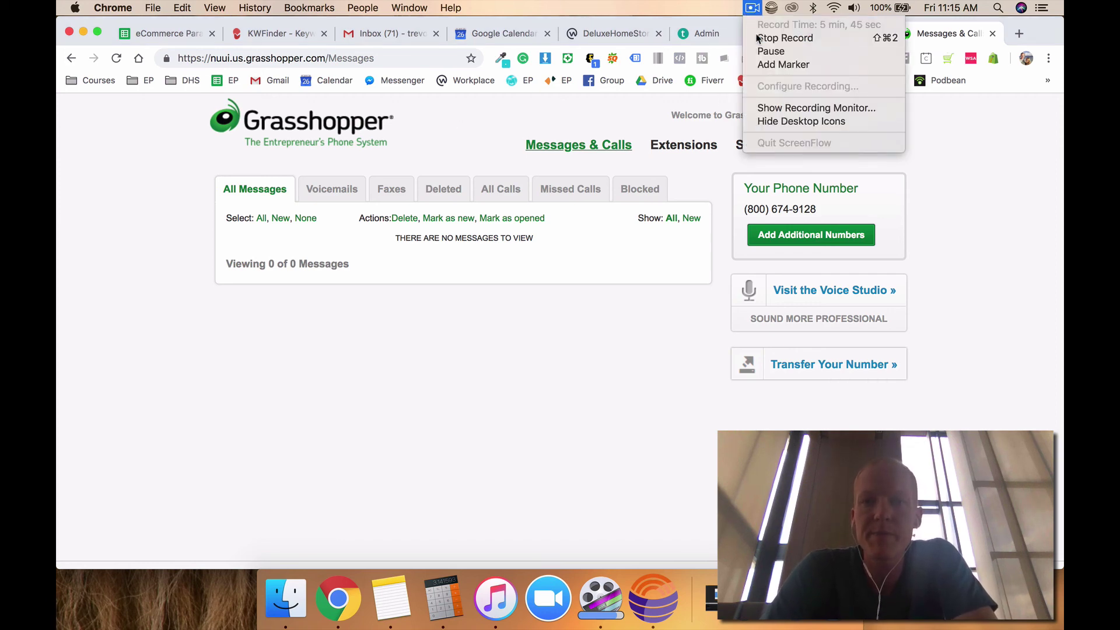